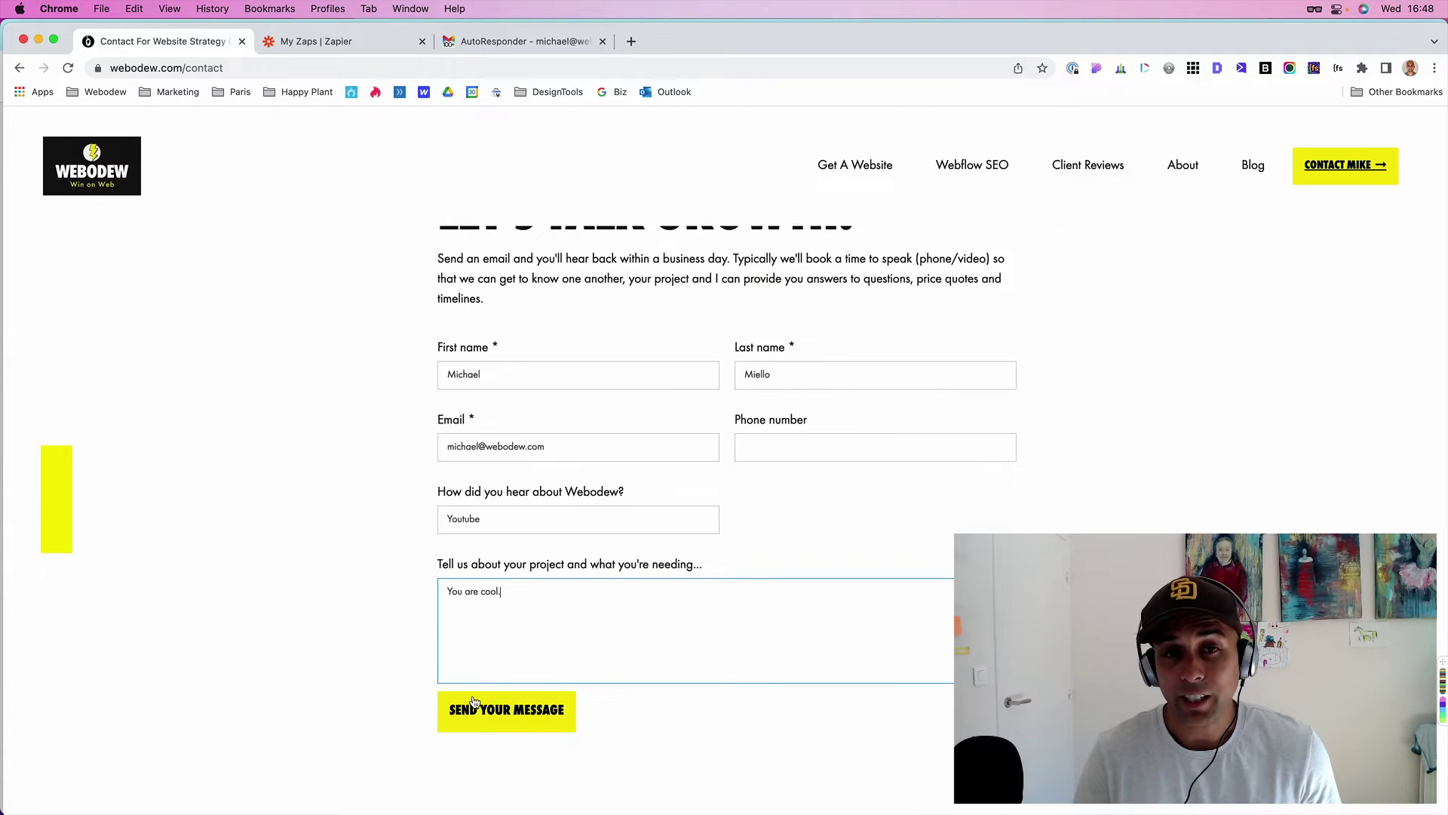
# - Send the filled-in test message through the Webodew contact form
pyautogui.click(473, 701)
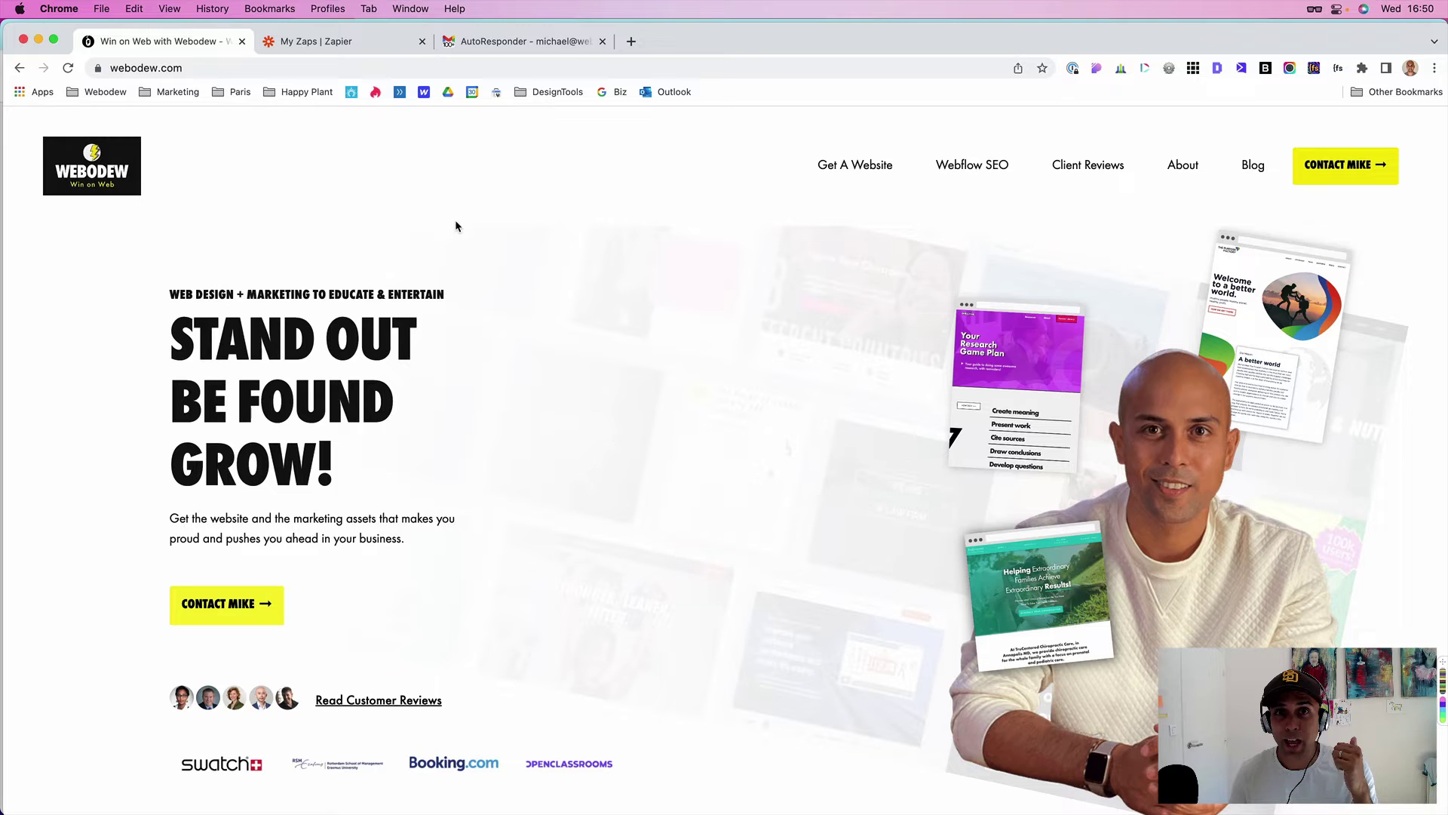
# - Switch to the My Zaps | Zapier tab to view the Zaps dashboard
pyautogui.click(324, 43)
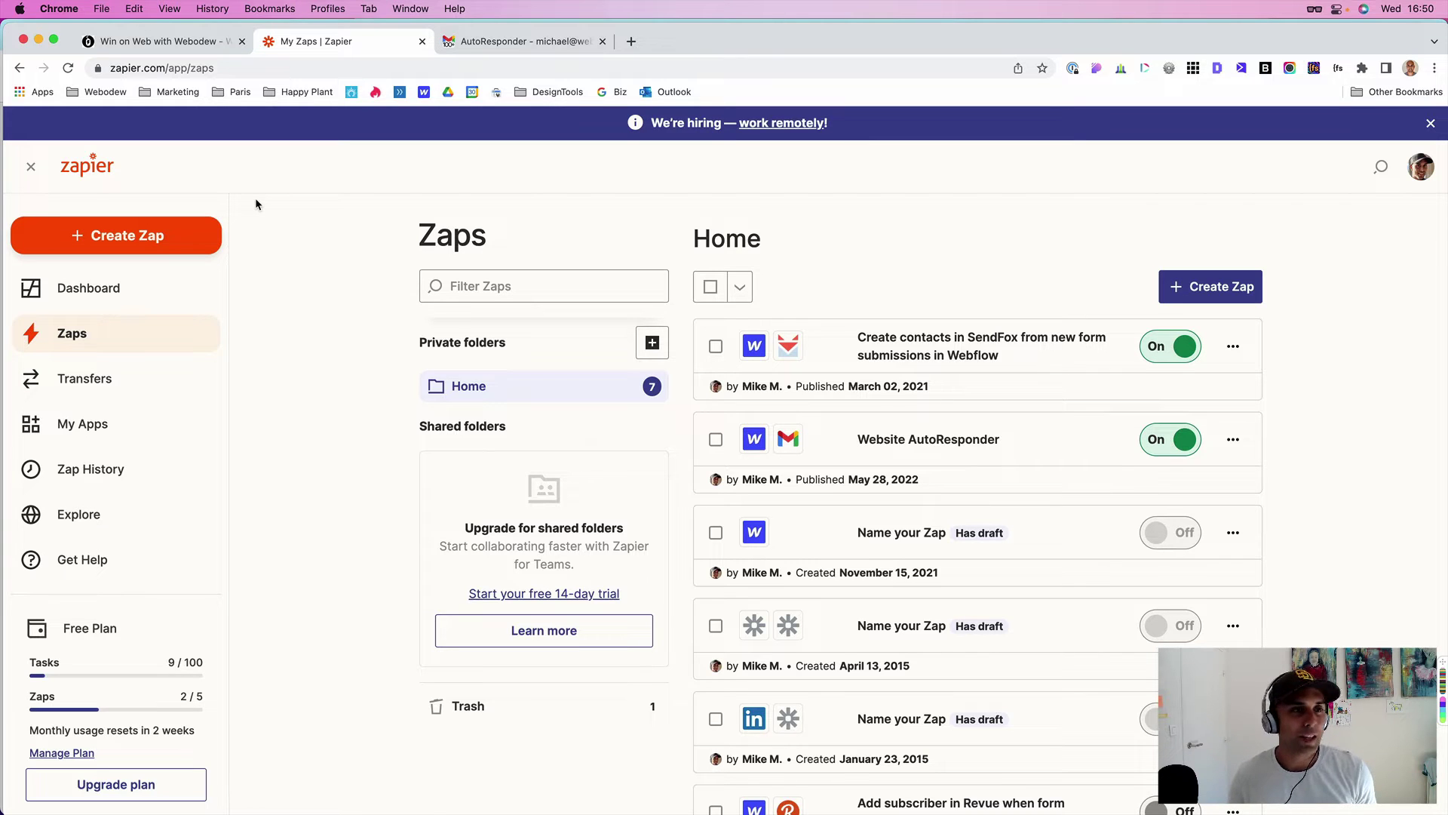
# - Create a new Zap with Webflow's Form Submission as the trigger event
pyautogui.click(142, 240)
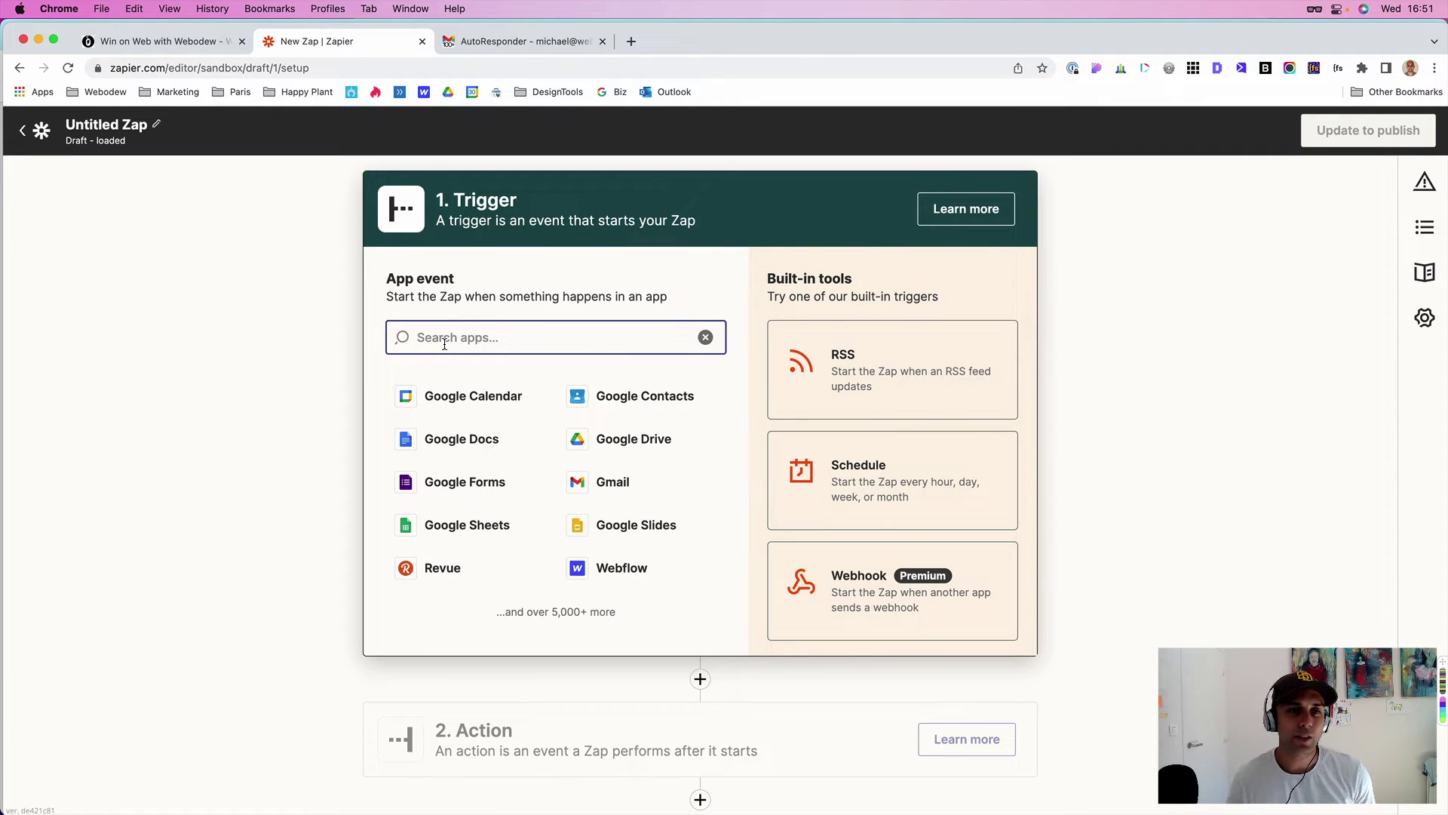
pyautogui.write('webflow')
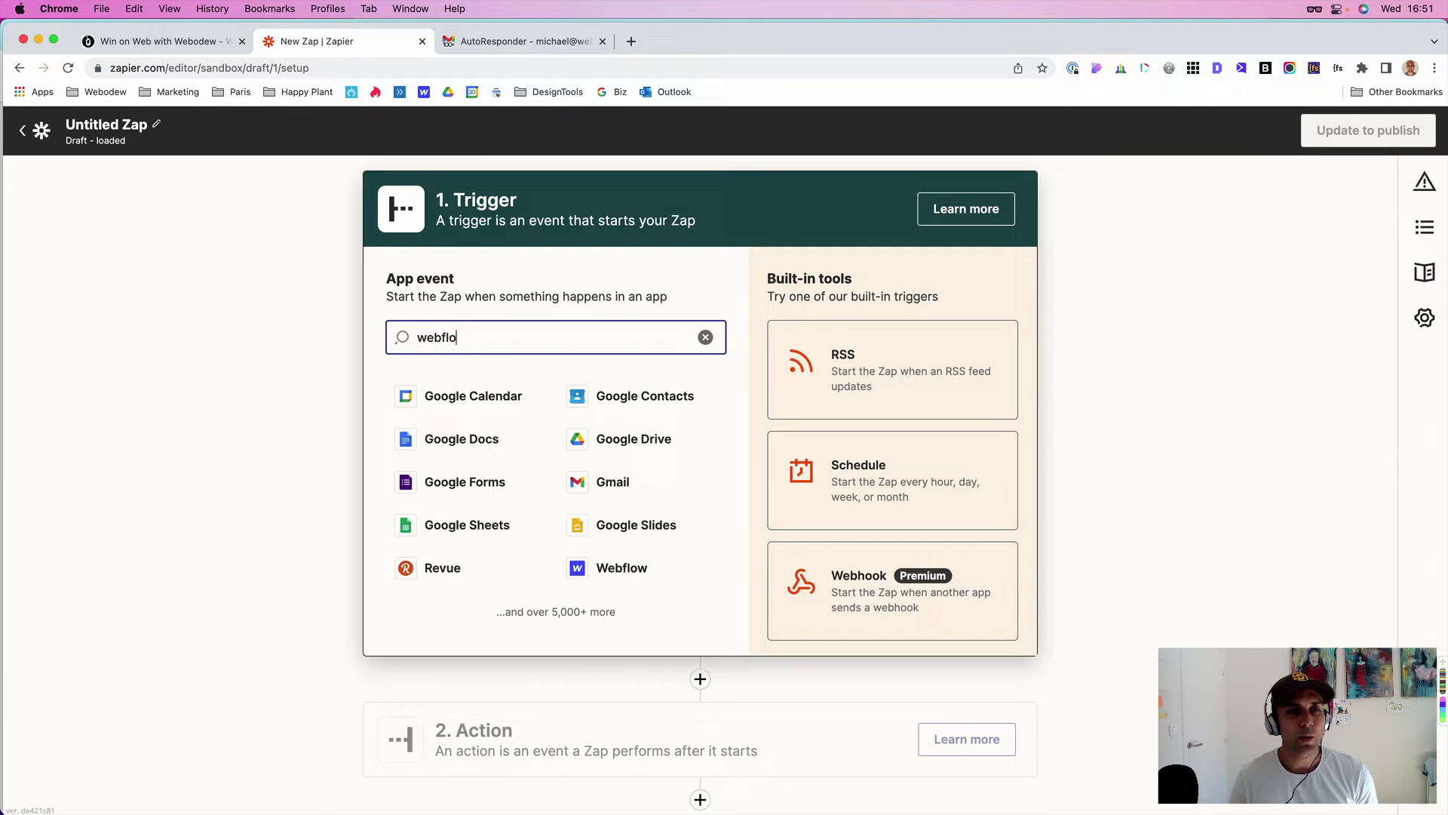
pyautogui.click(439, 401)
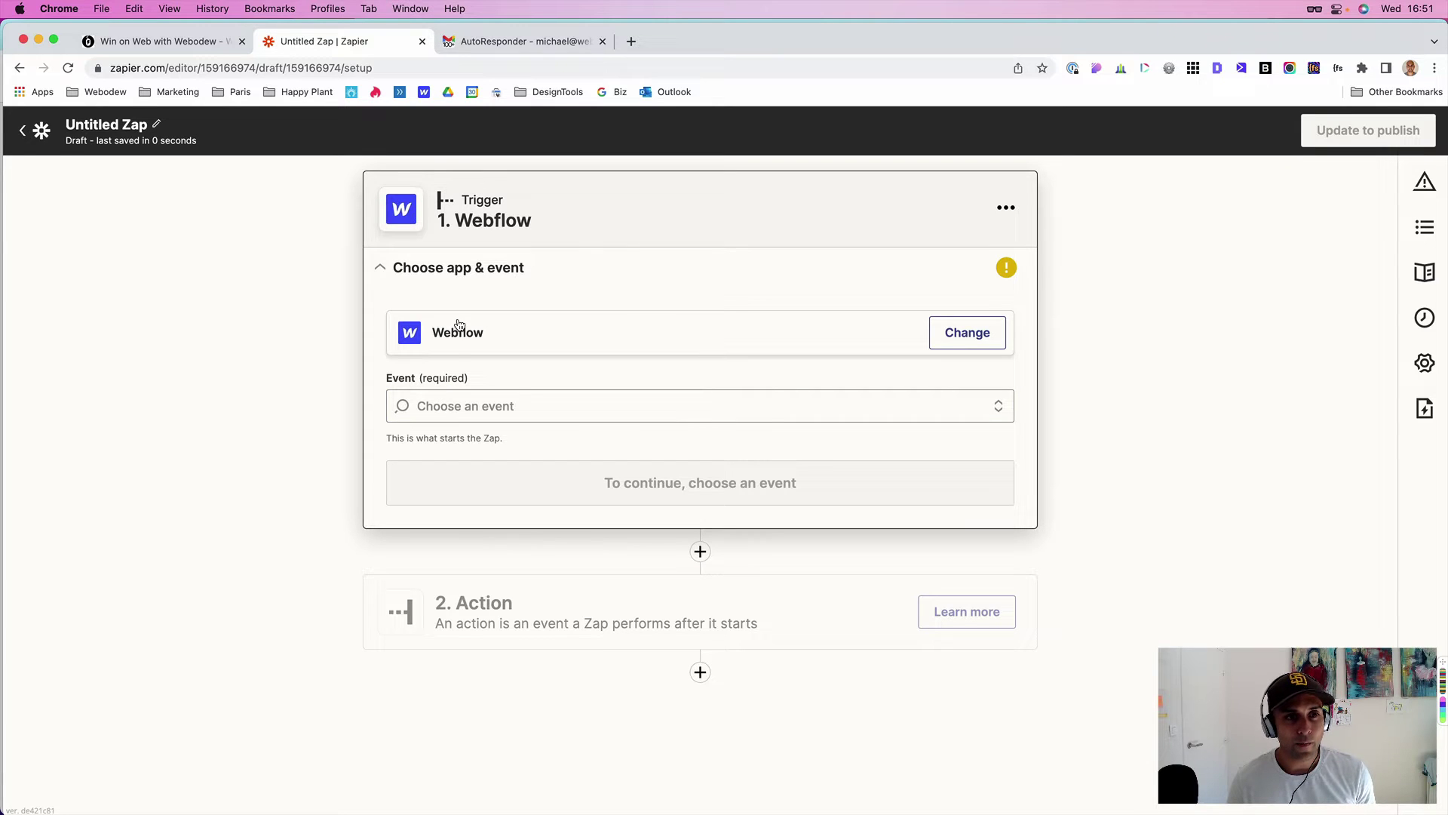
pyautogui.click(471, 405)
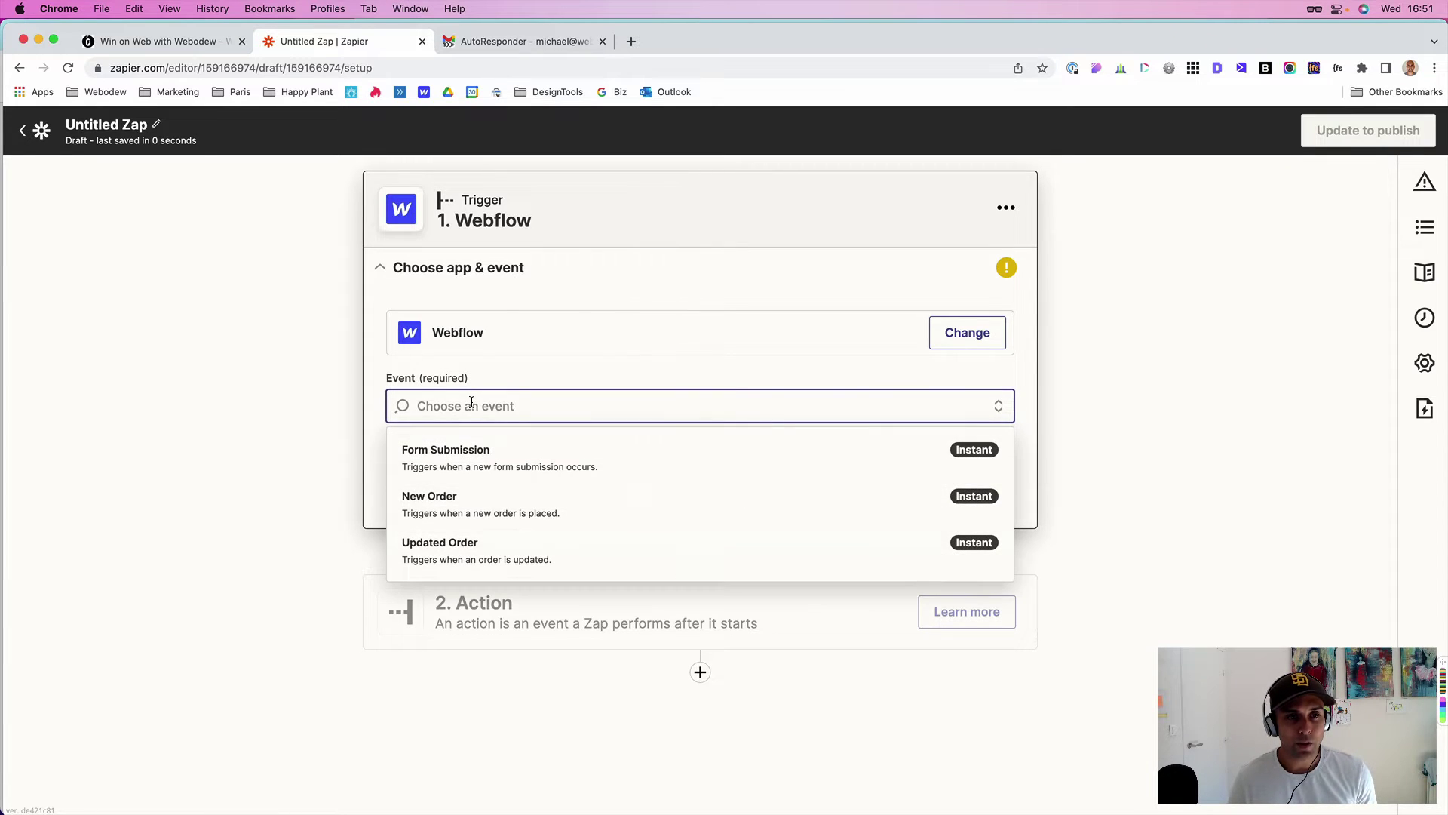
pyautogui.click(440, 453)
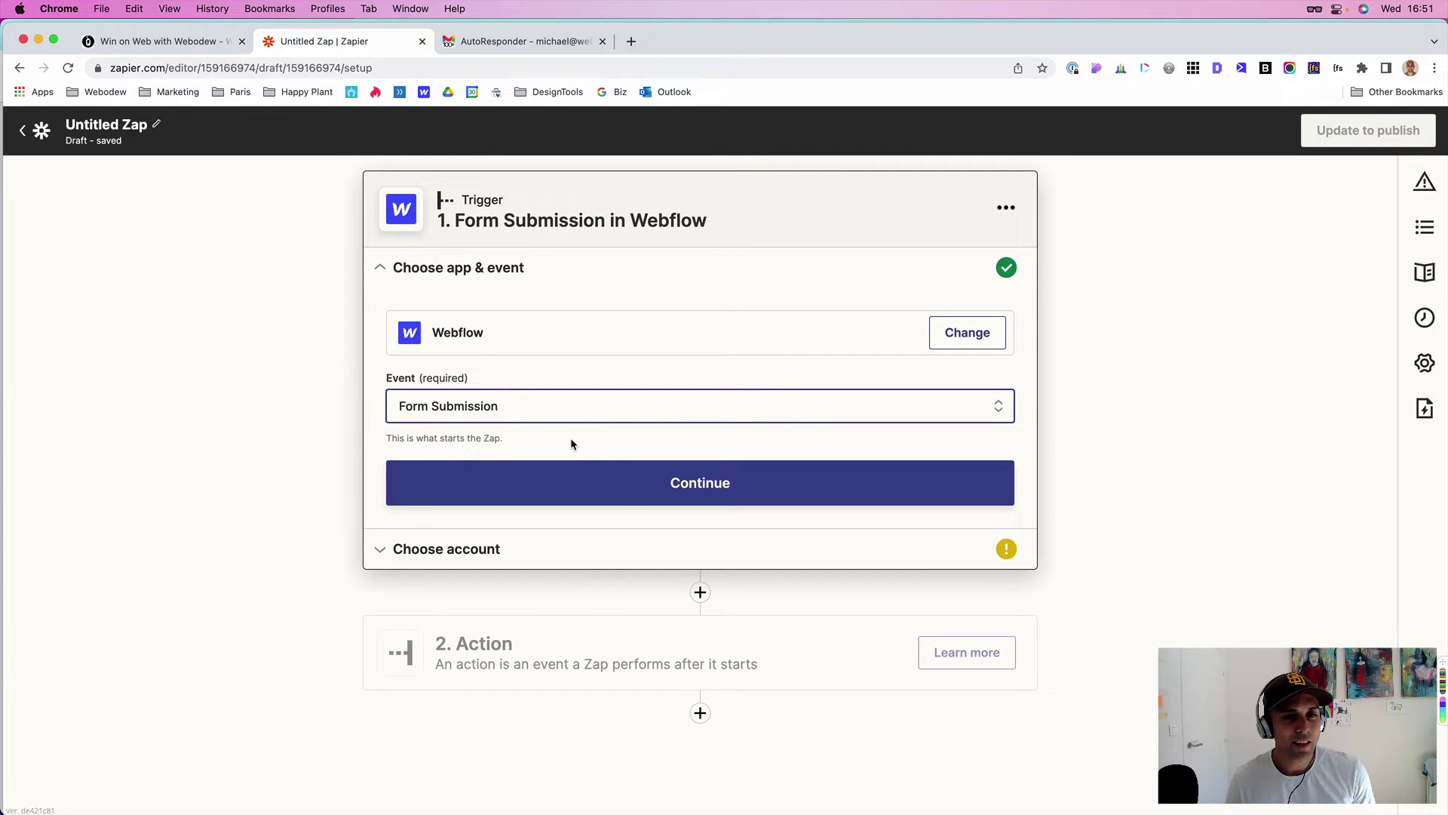
# - Connect the Webflow account and set the trigger's Site Name to Webodew Main Site
pyautogui.click(592, 484)
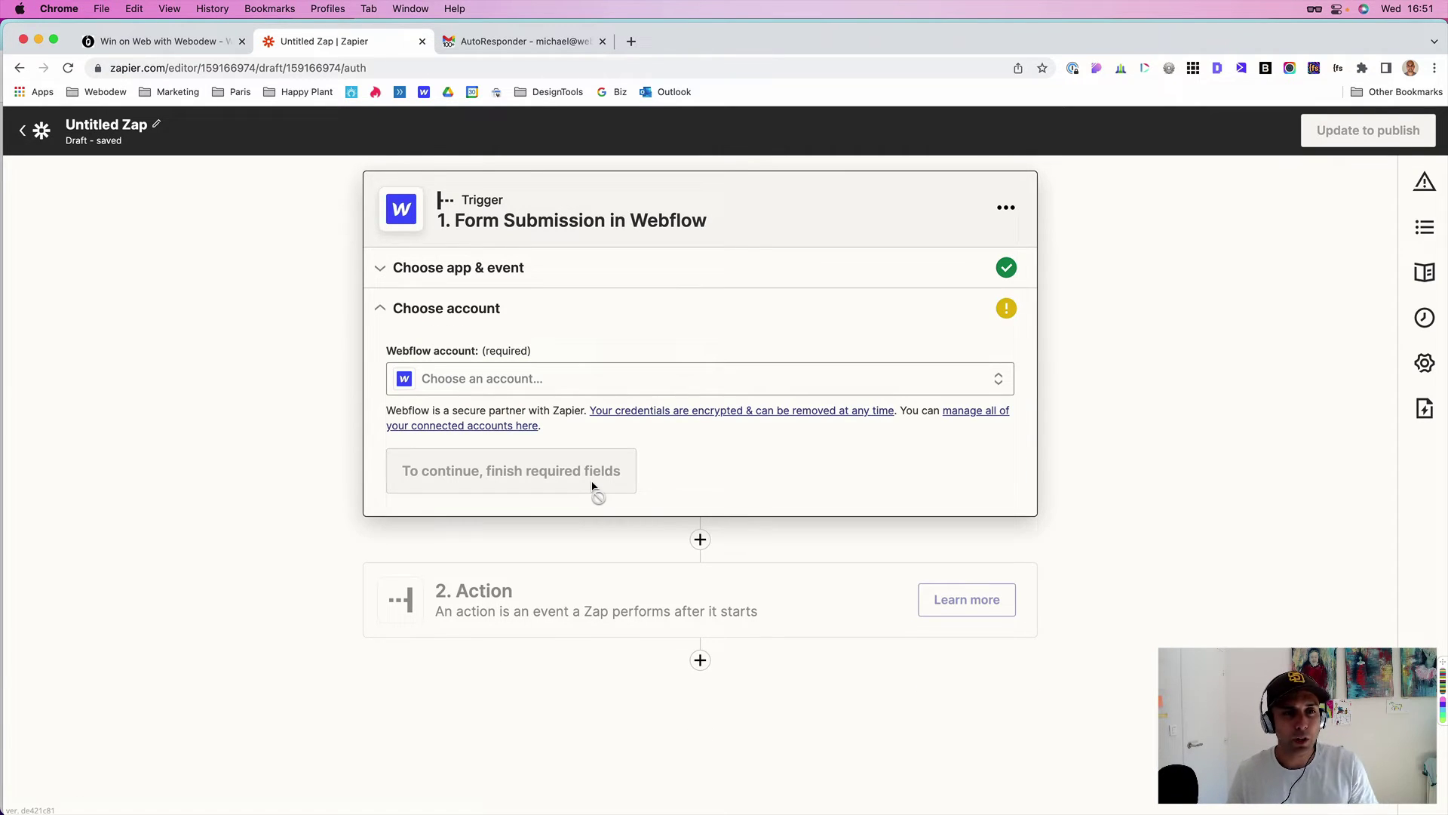
pyautogui.click(614, 381)
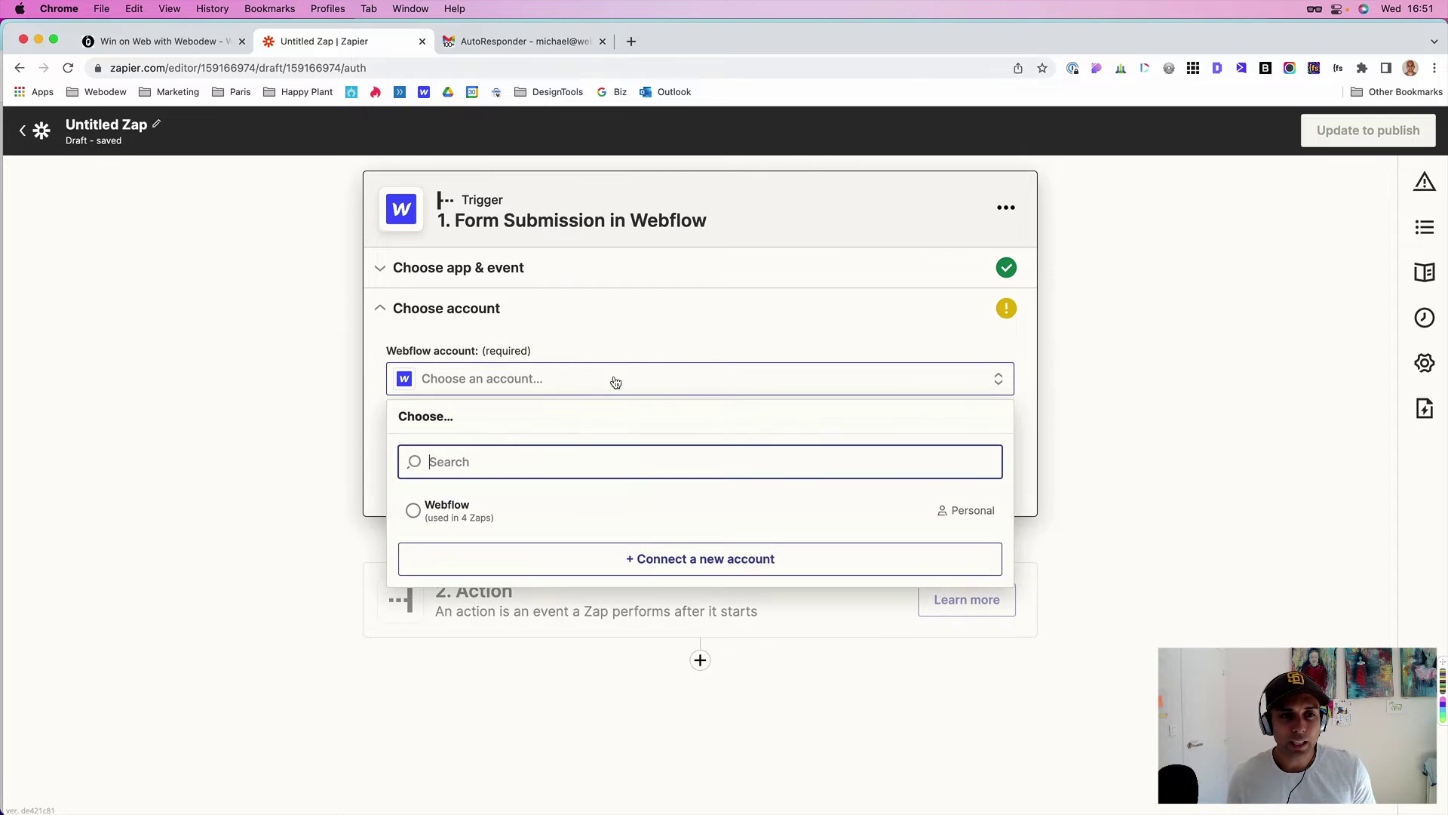
pyautogui.click(411, 513)
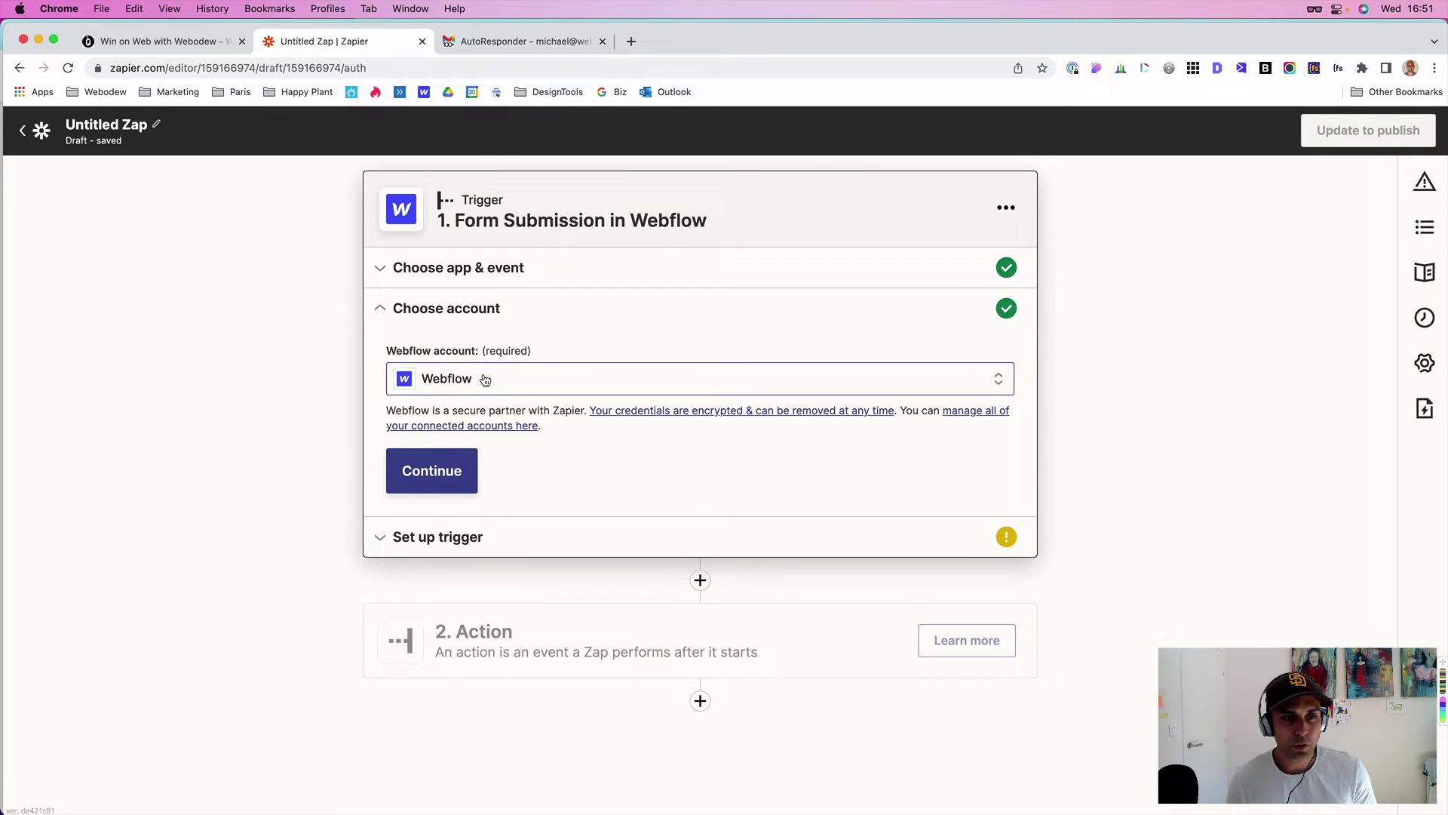
pyautogui.click(456, 466)
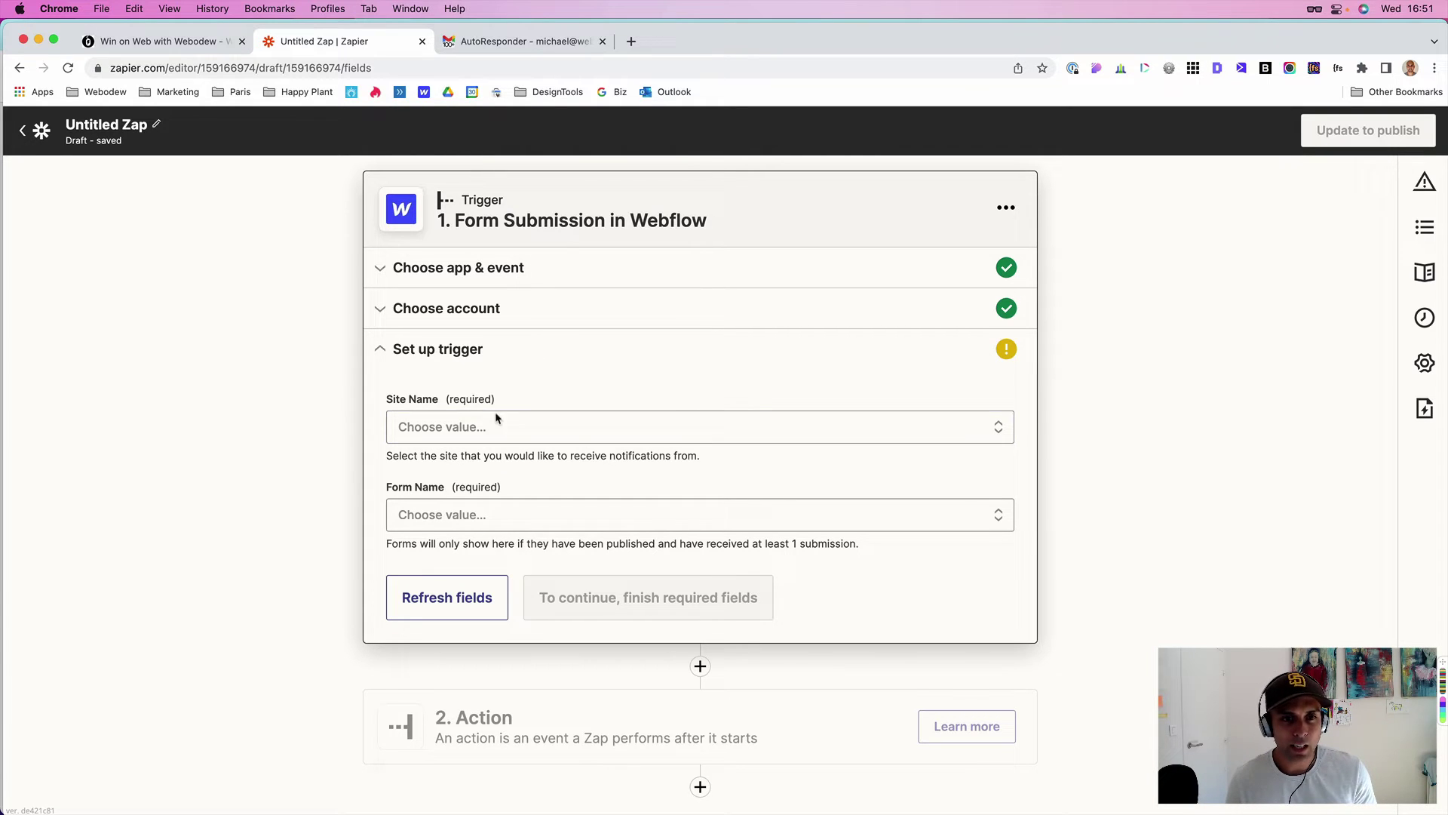
pyautogui.click(526, 425)
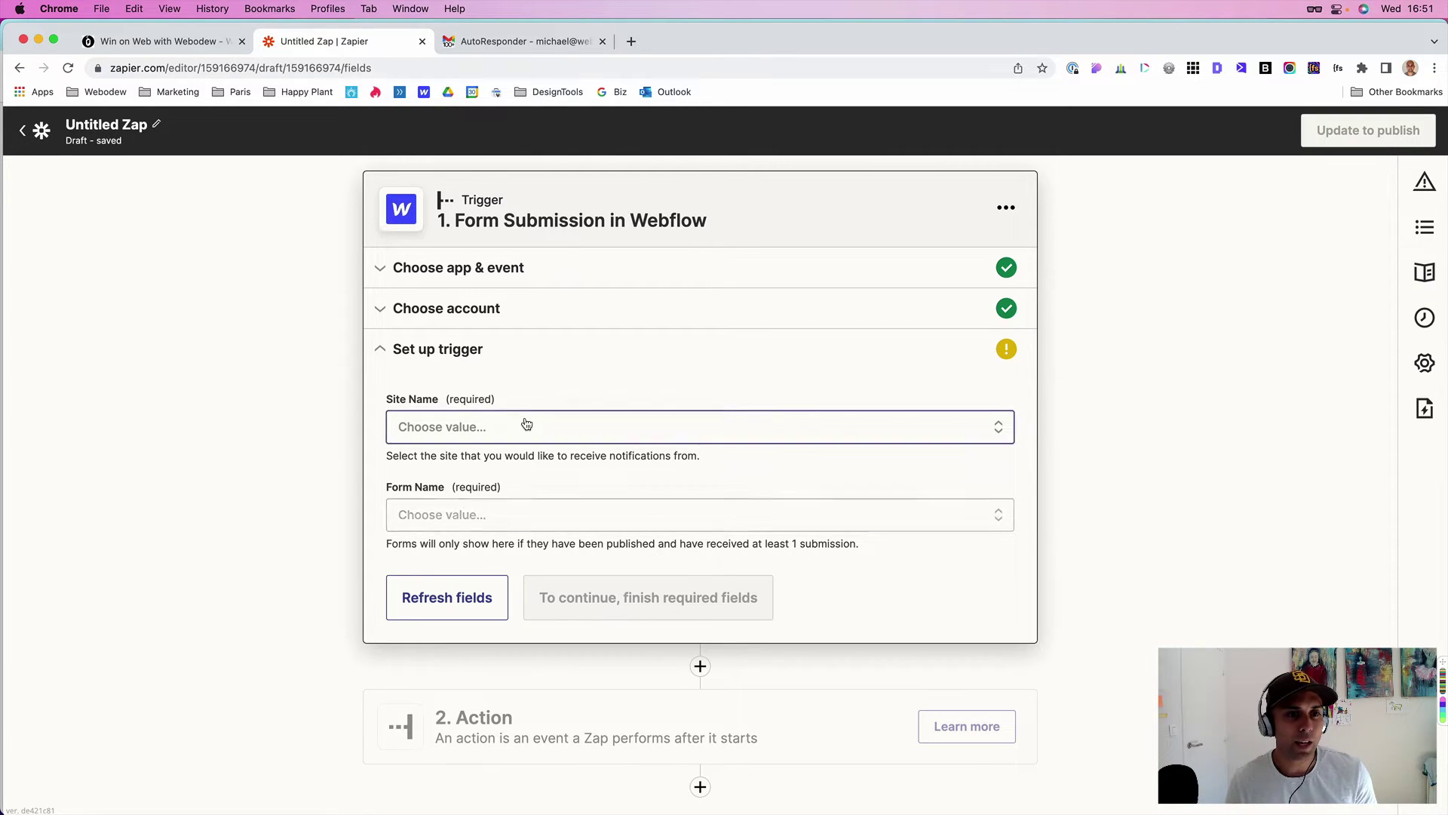
pyautogui.scroll(-1, 551, 564)
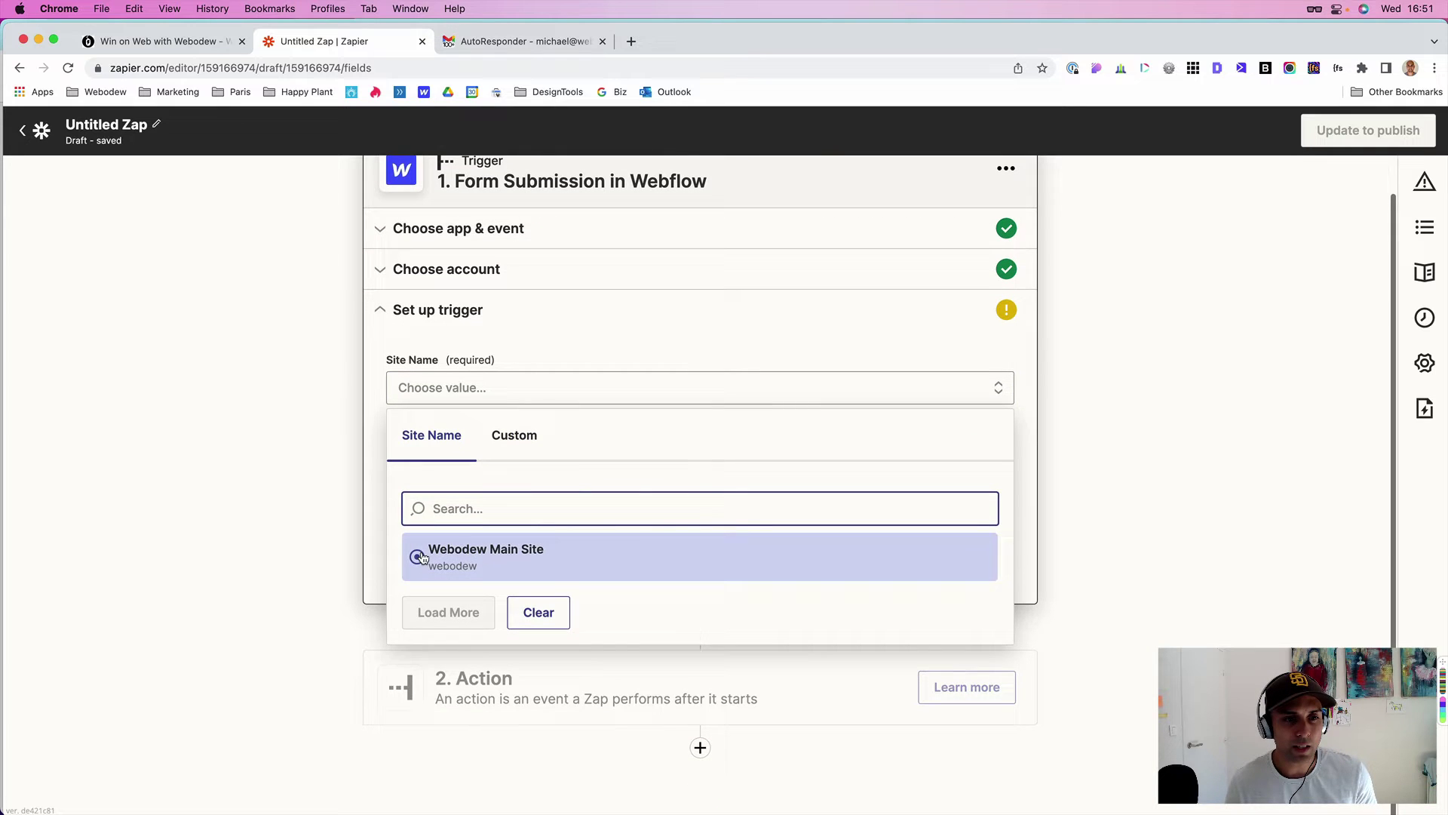
pyautogui.click(428, 545)
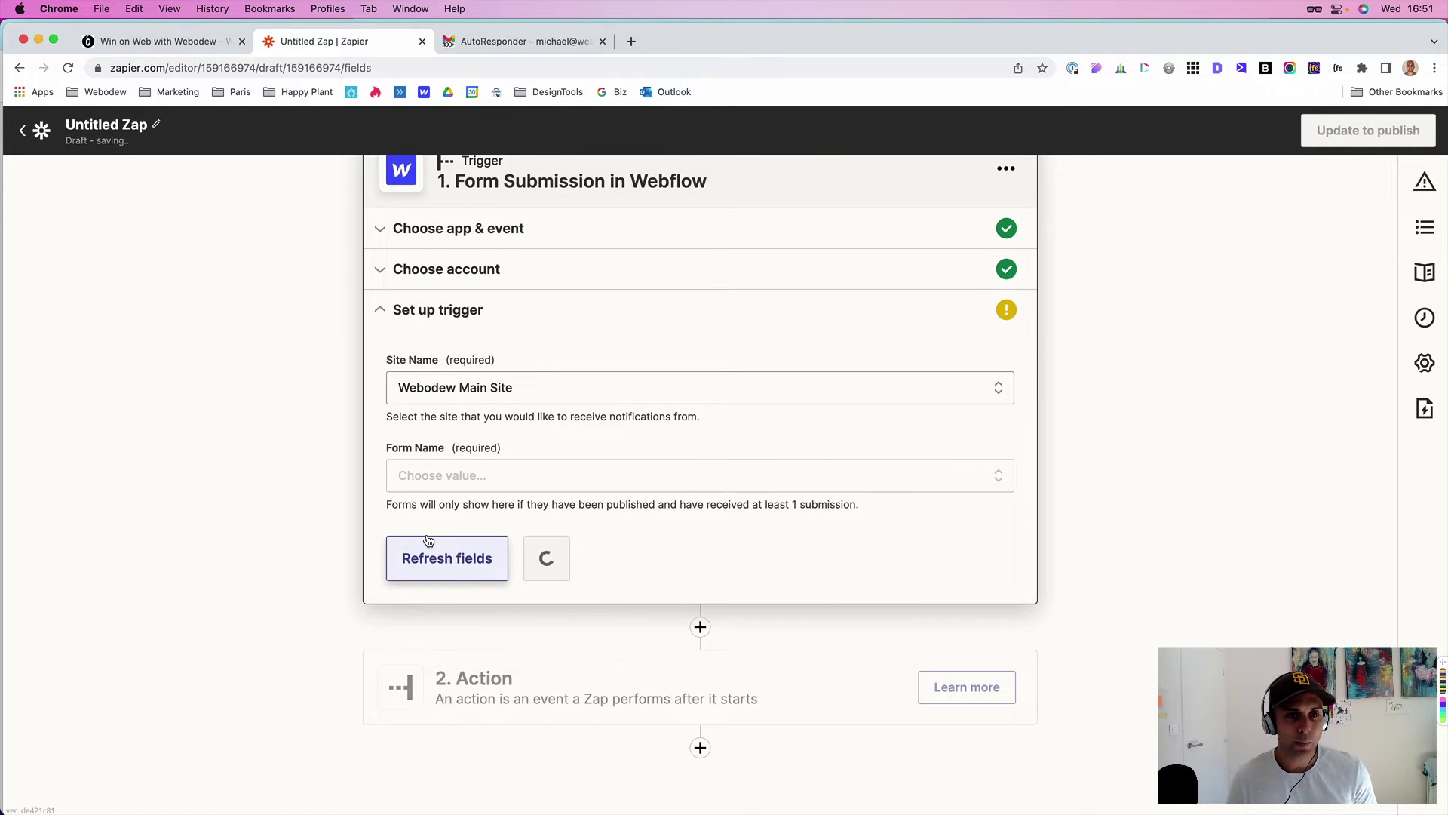
# - Set the trigger's Form Name to Contact Form
pyautogui.click(491, 485)
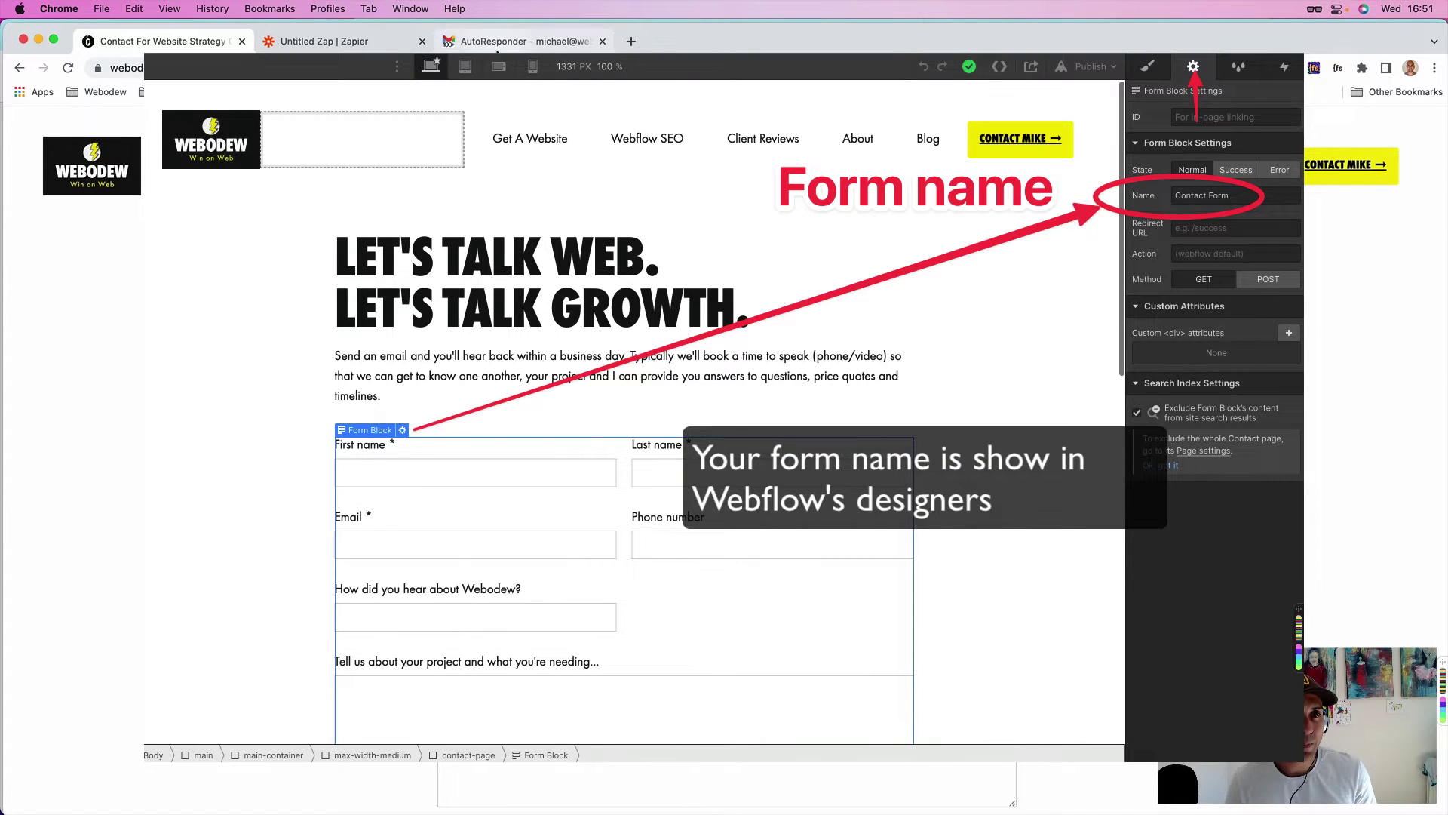
pyautogui.click(496, 50)
pyautogui.click(324, 42)
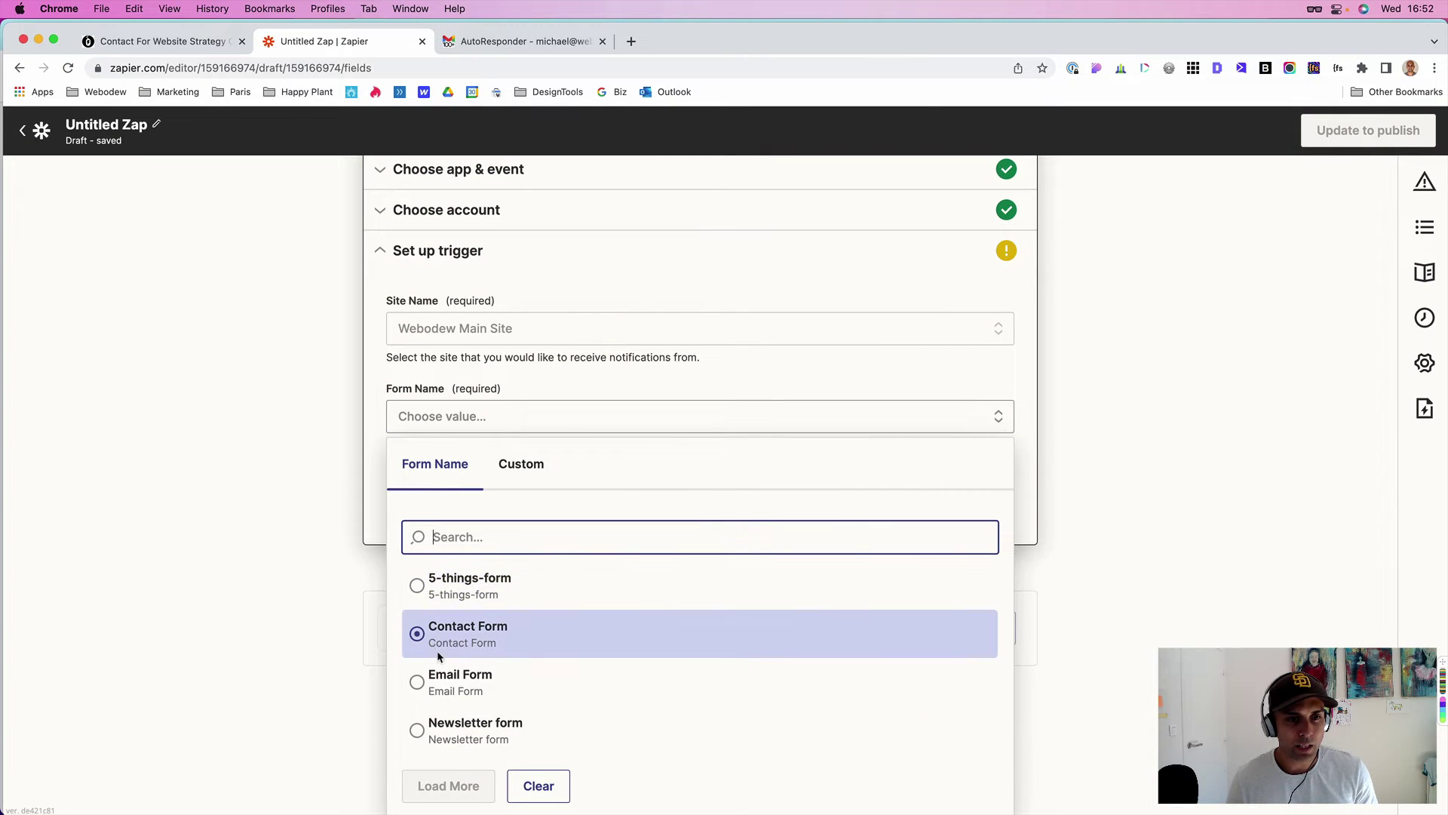
pyautogui.click(437, 643)
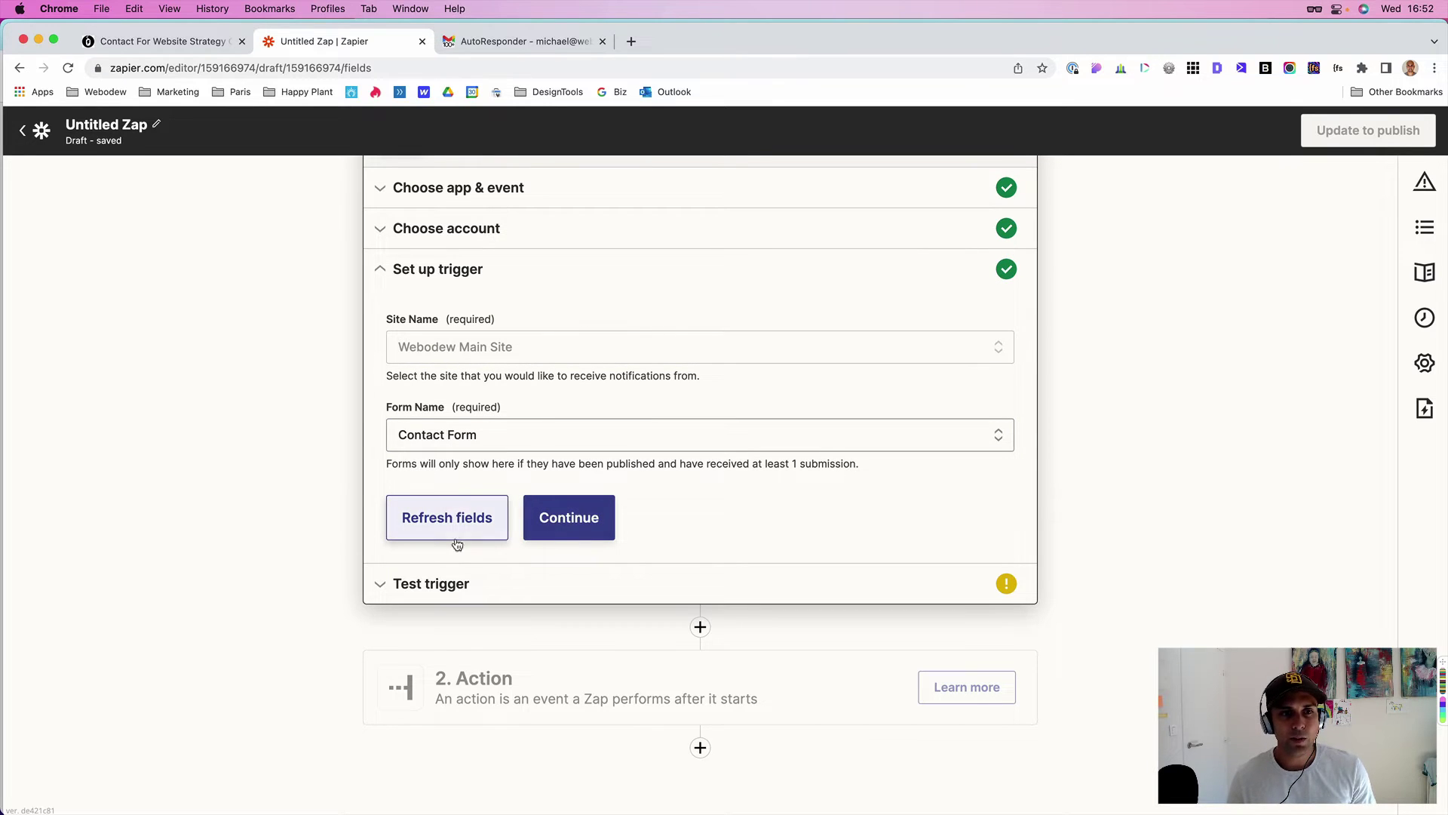
# - Refresh fields, test the trigger to pull in Submission A, and continue to the action
pyautogui.click(442, 519)
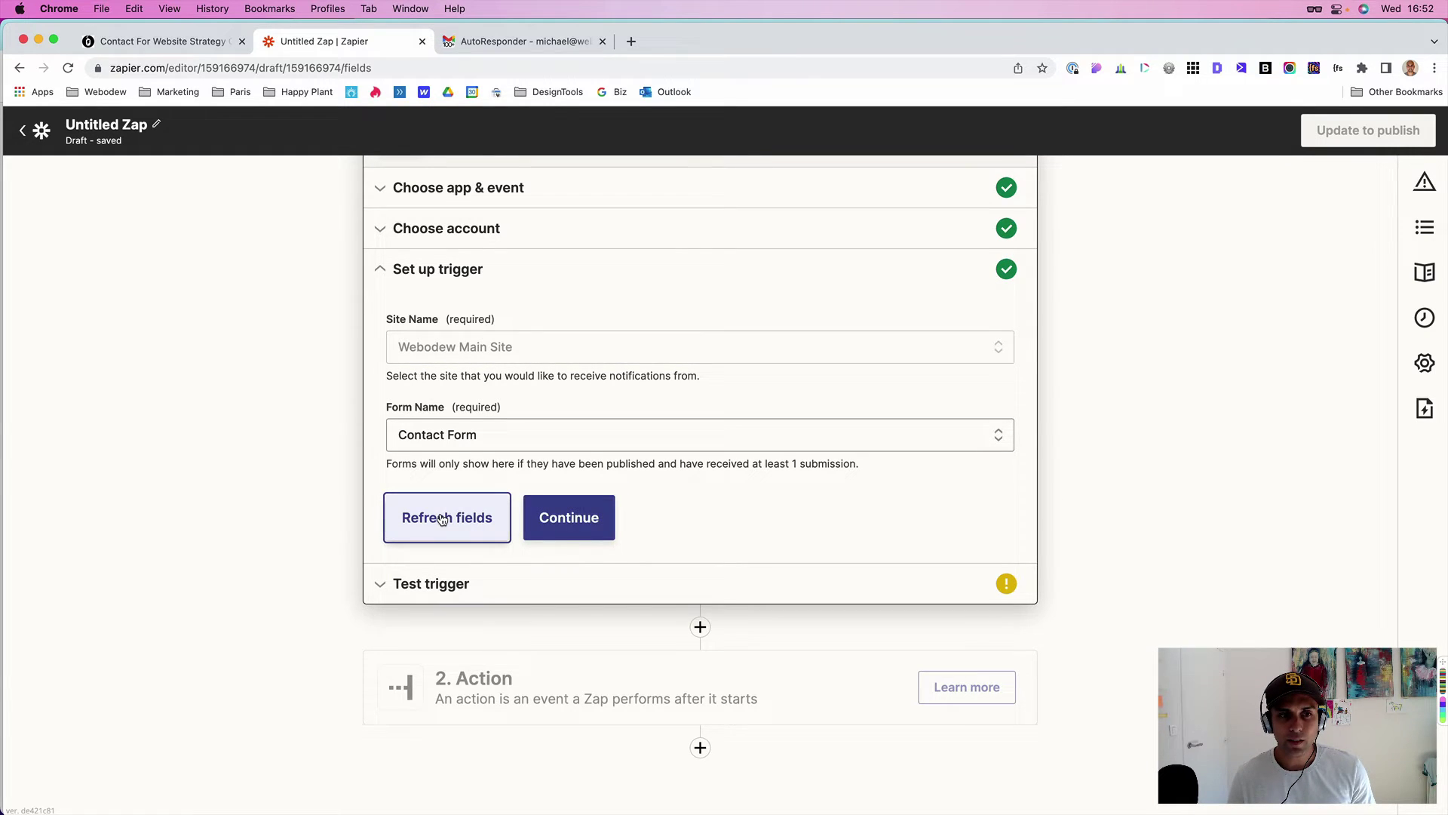
pyautogui.click(553, 519)
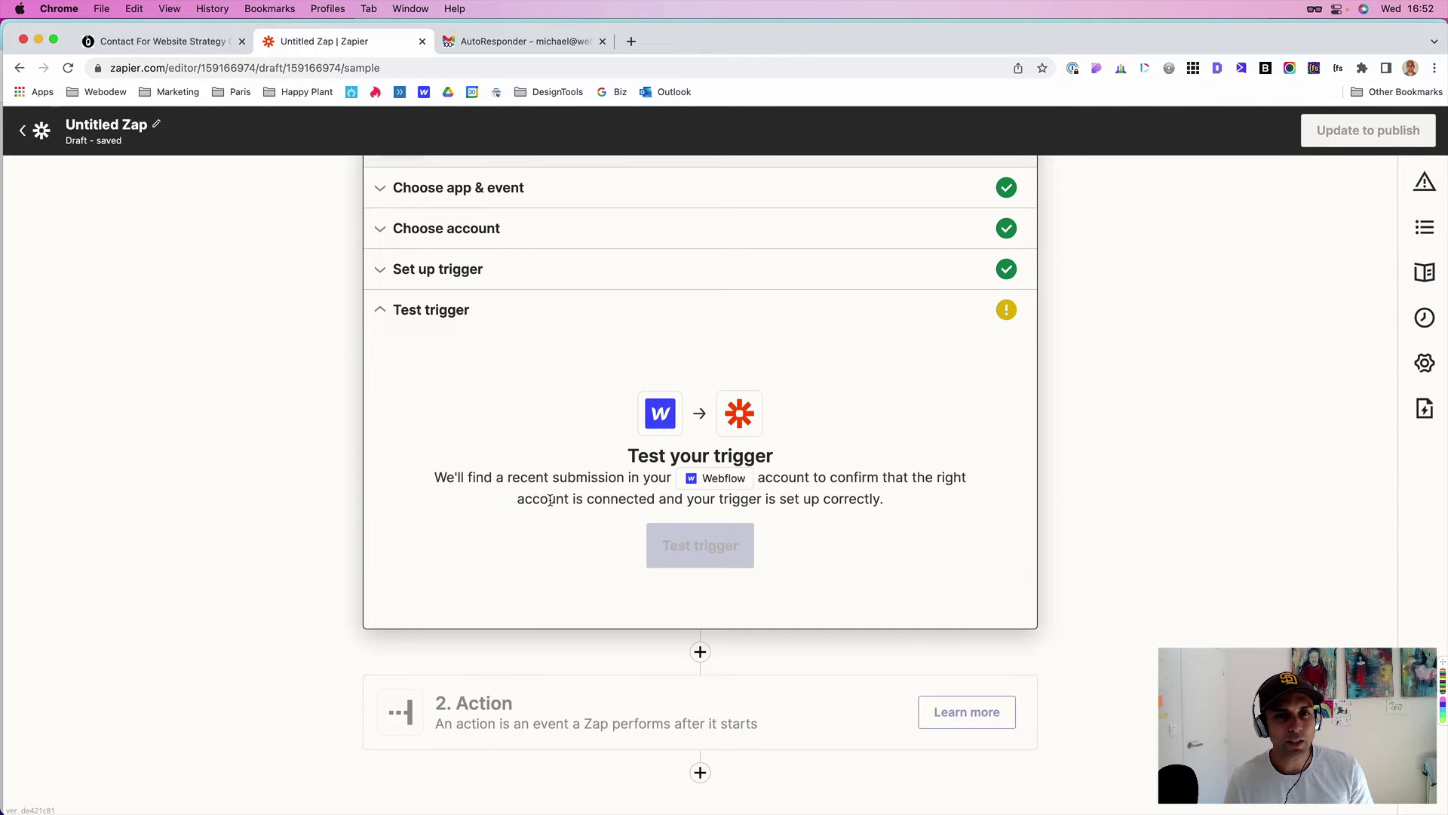
pyautogui.click(684, 537)
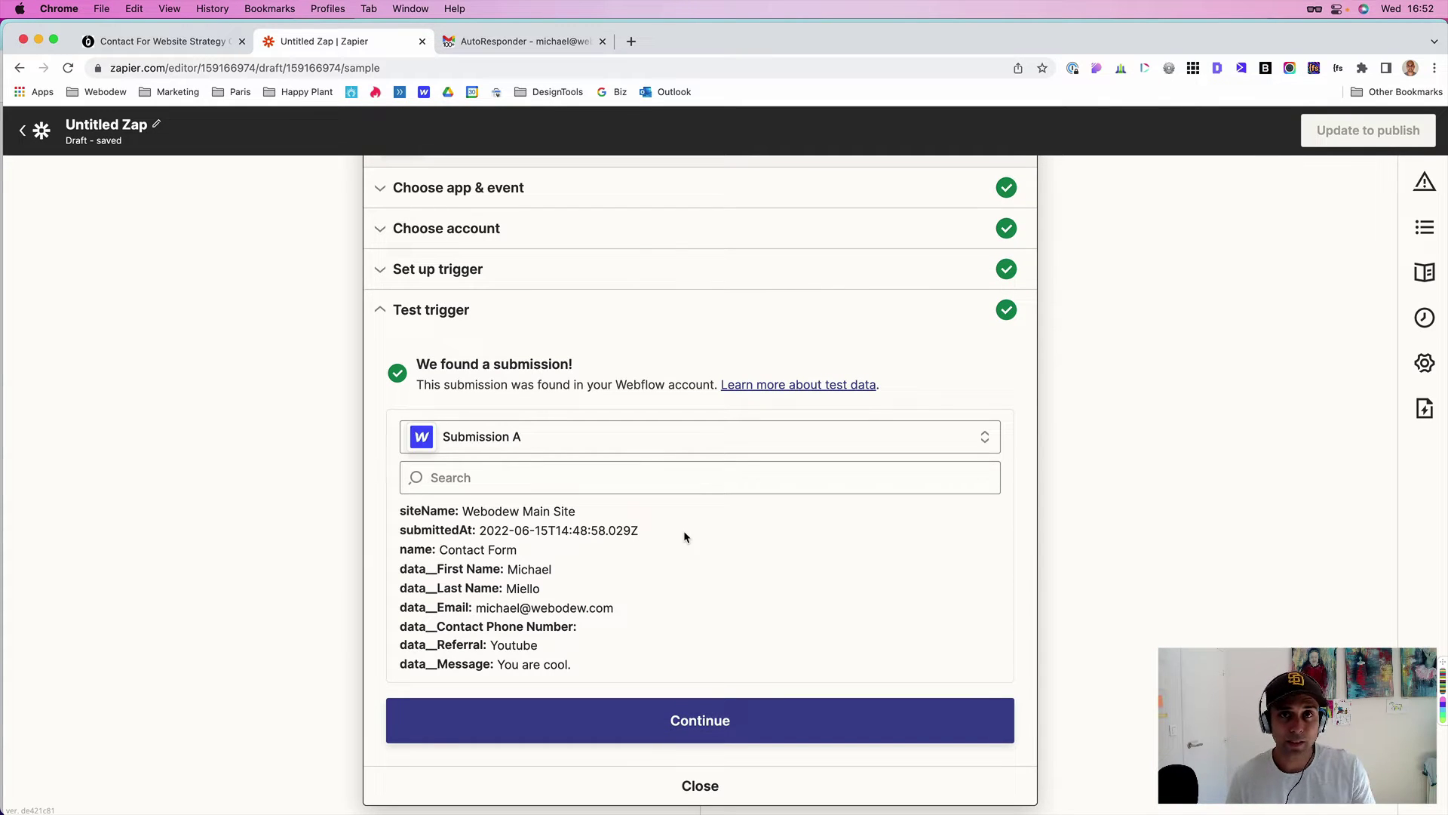
pyautogui.scroll(-1, 683, 531)
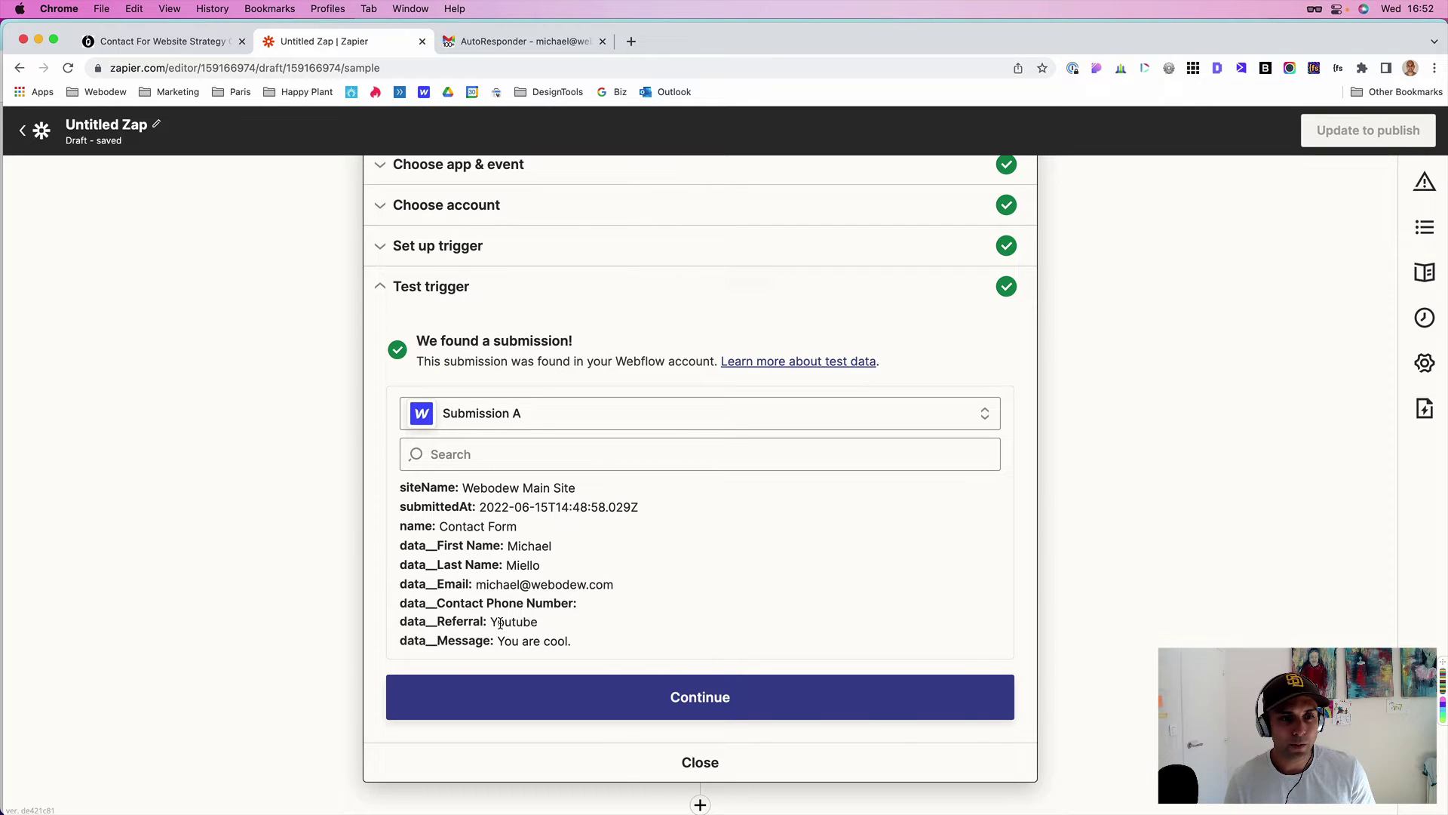
pyautogui.scroll(-1, 558, 635)
pyautogui.scroll(-5, 558, 635)
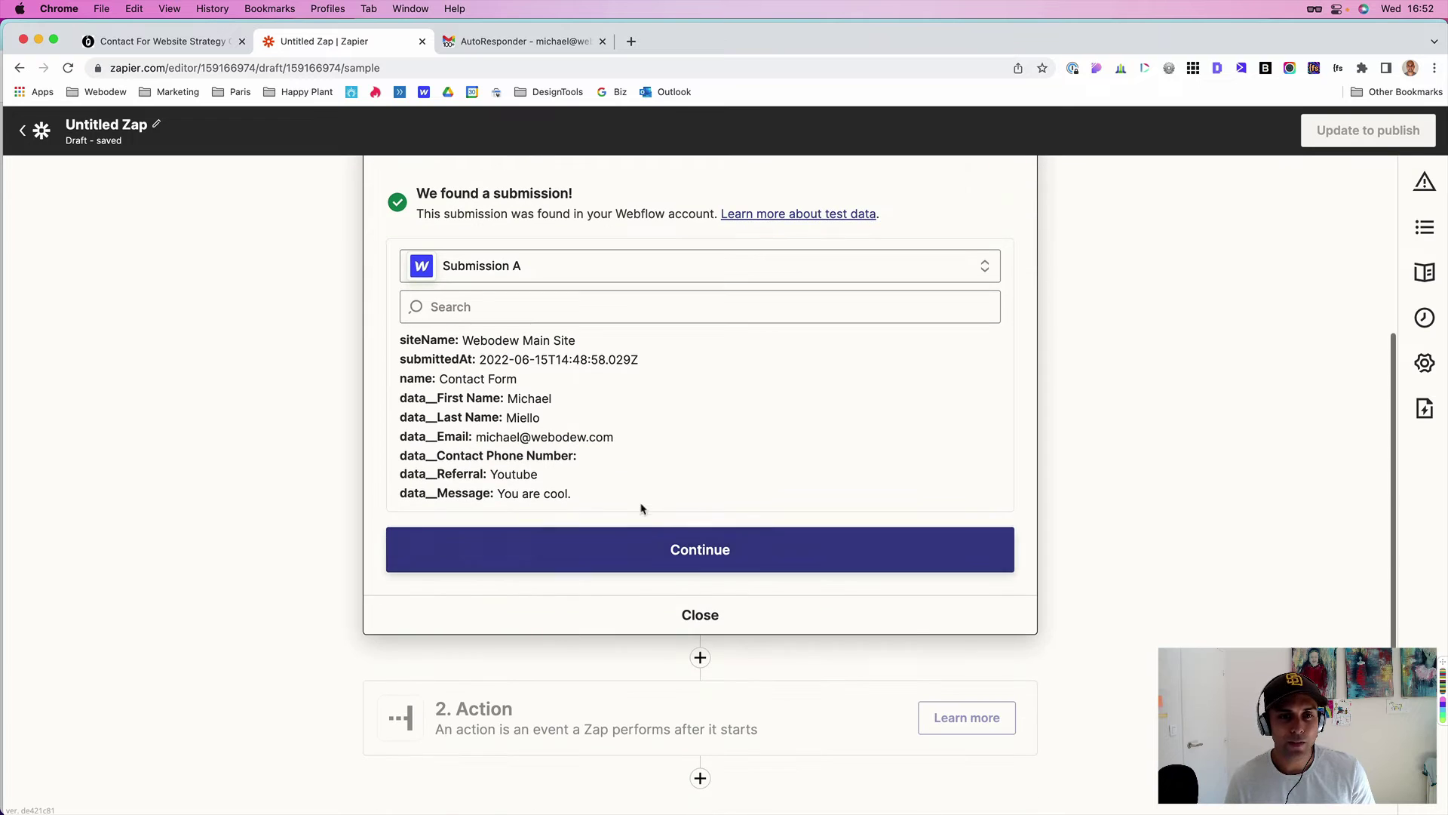
pyautogui.click(681, 548)
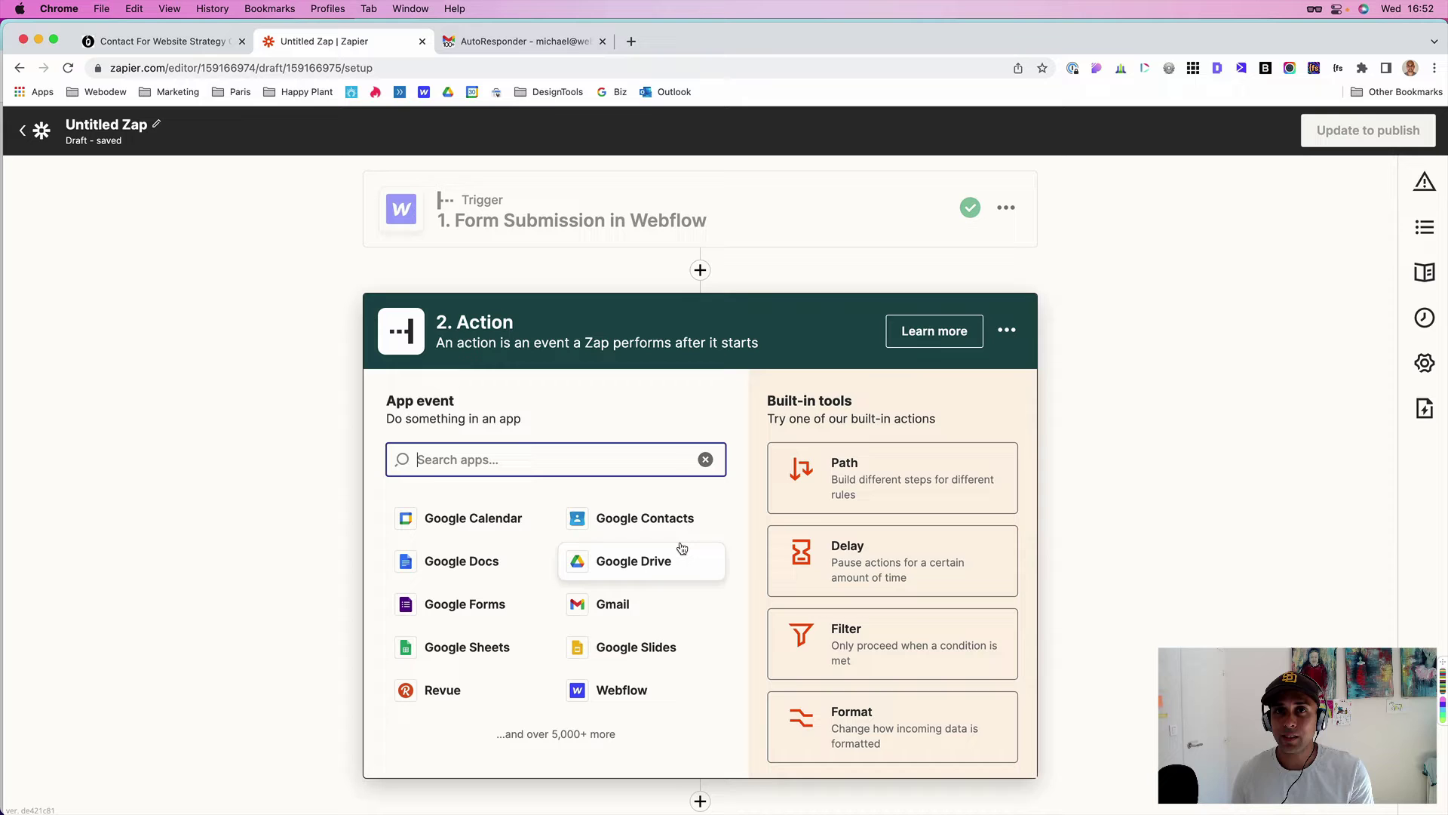
# - Make the action Gmail with the Send Email event and continue to account selection
pyautogui.write('gmail')
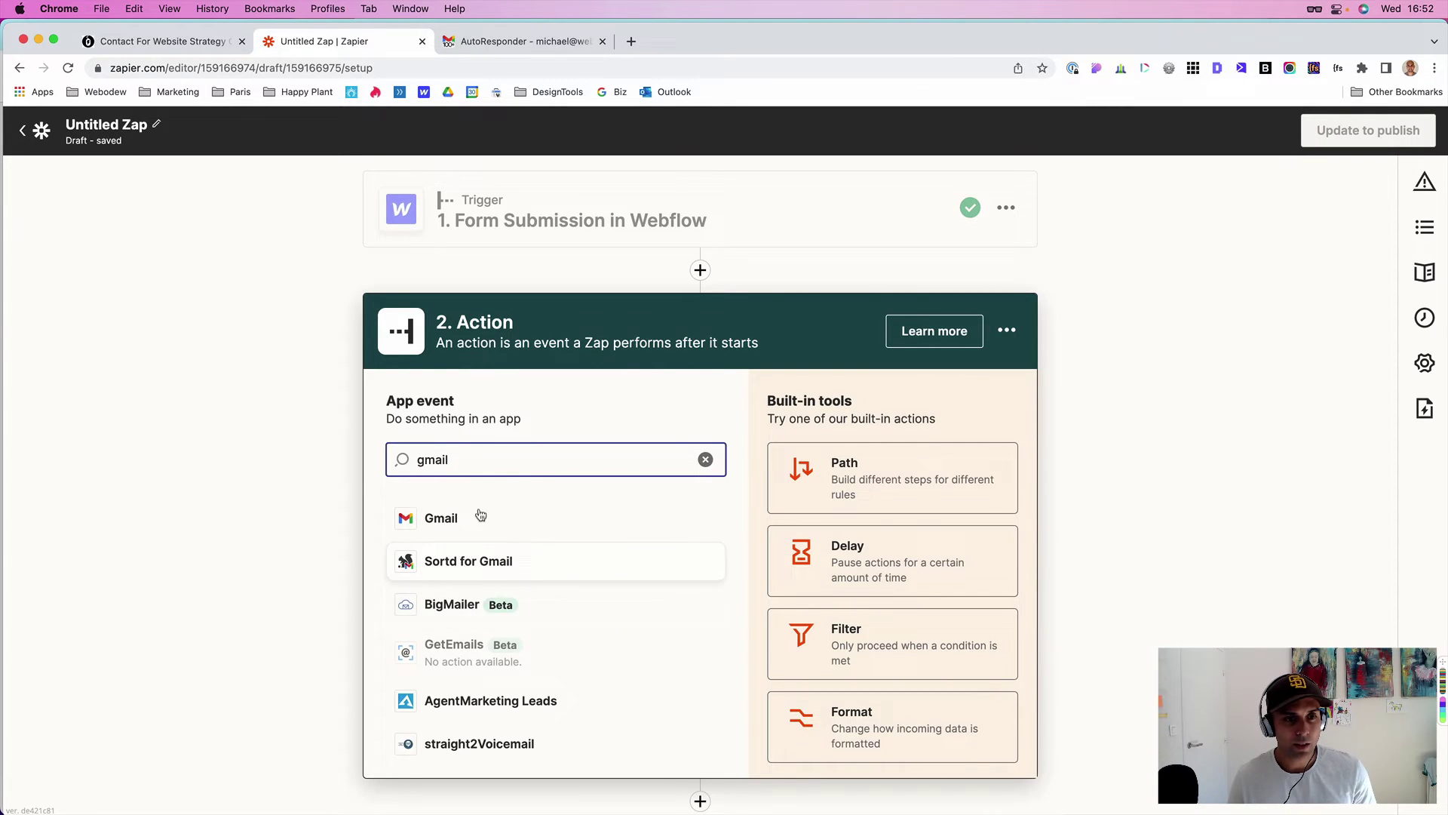
pyautogui.click(479, 510)
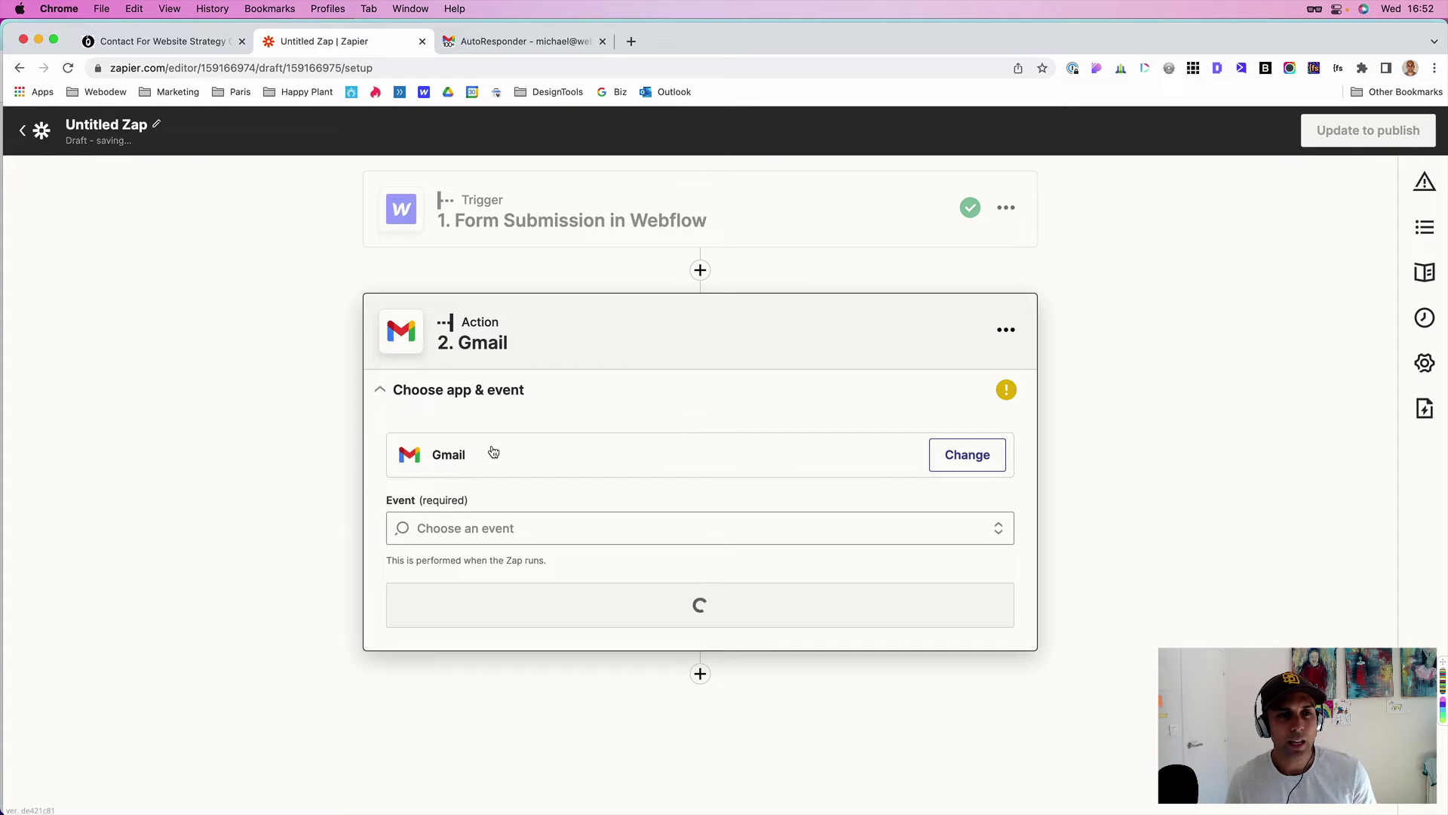
pyautogui.click(456, 537)
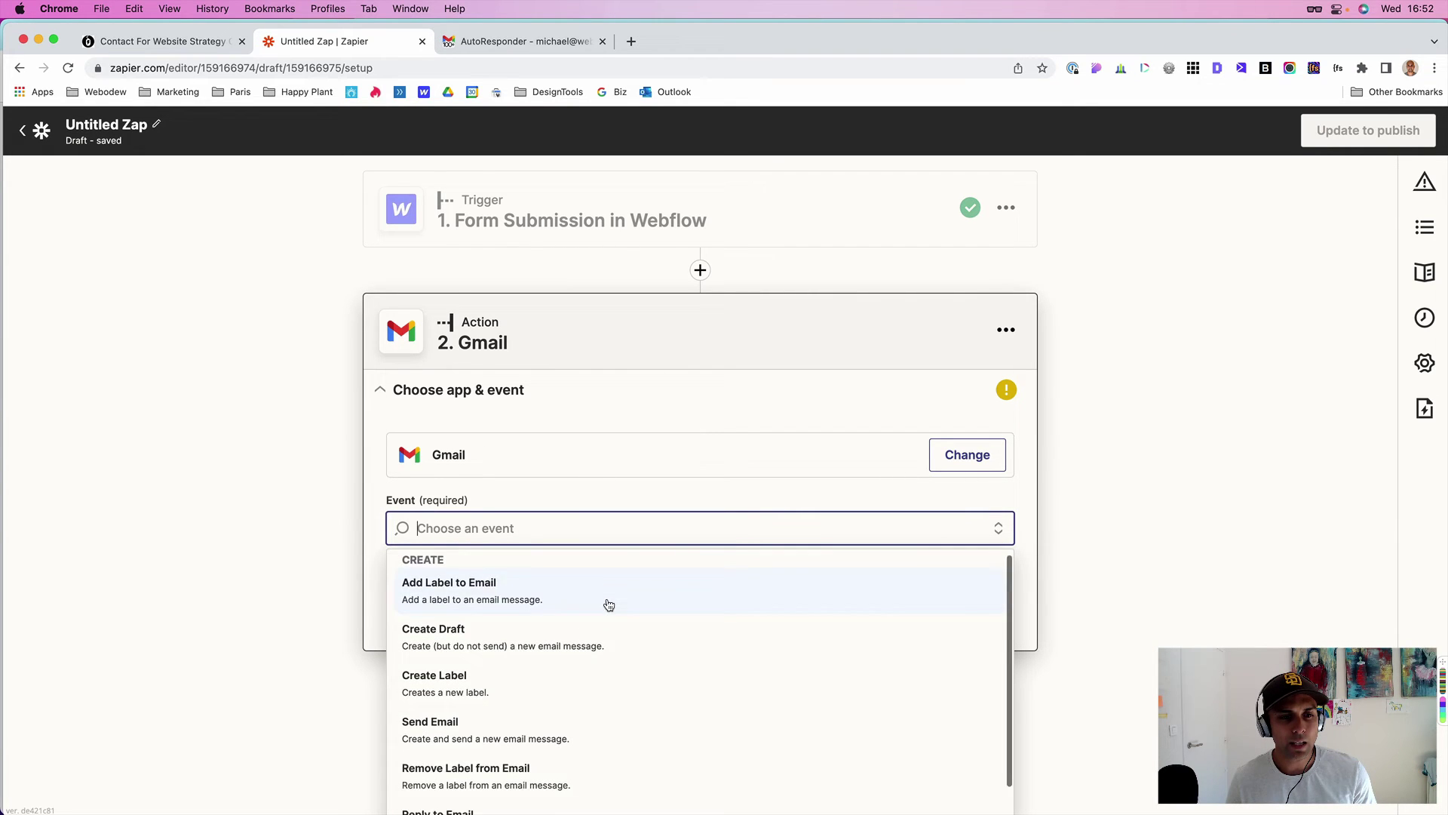
pyautogui.scroll(-2, 536, 663)
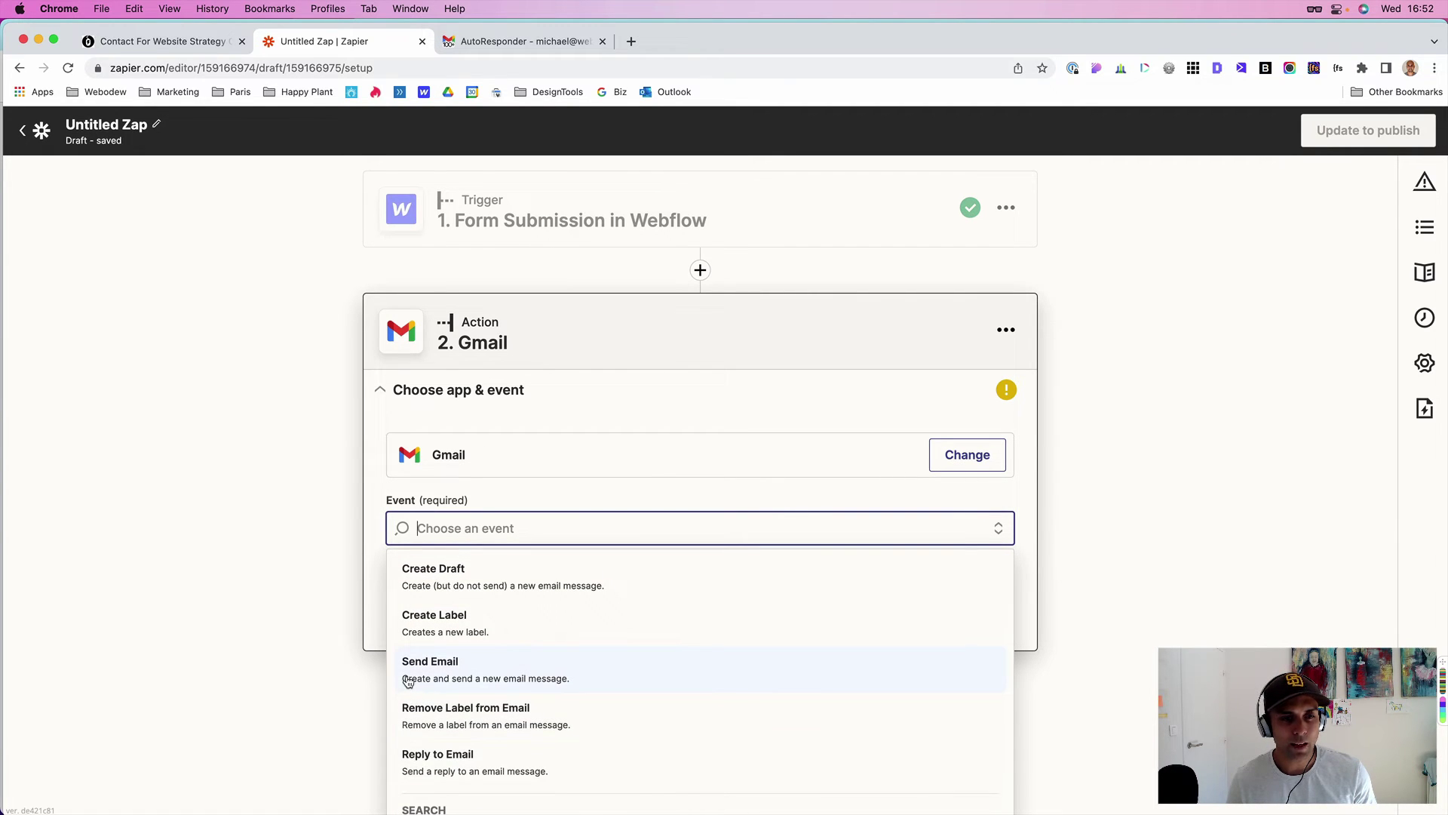
pyautogui.click(507, 669)
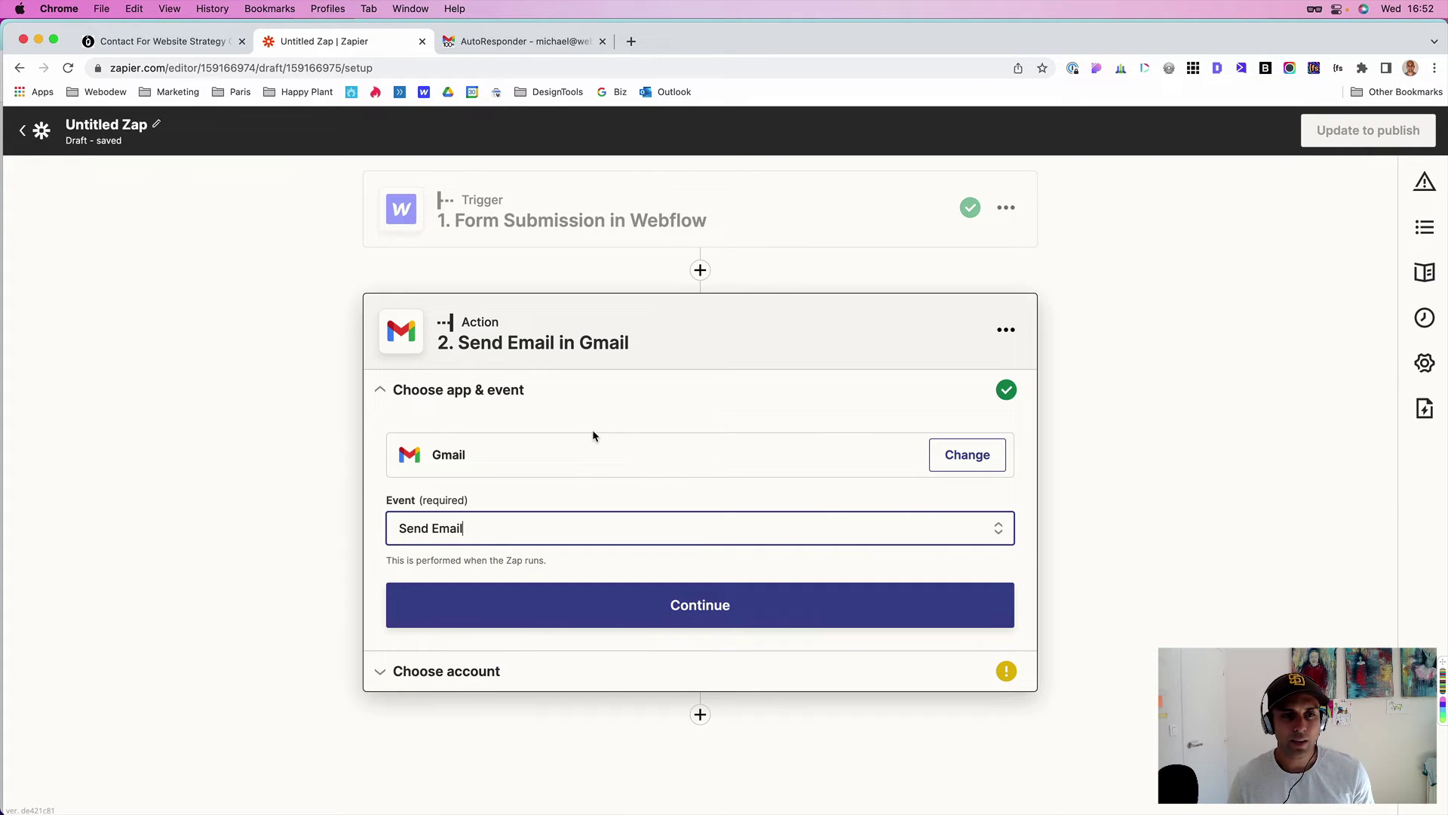
pyautogui.click(688, 601)
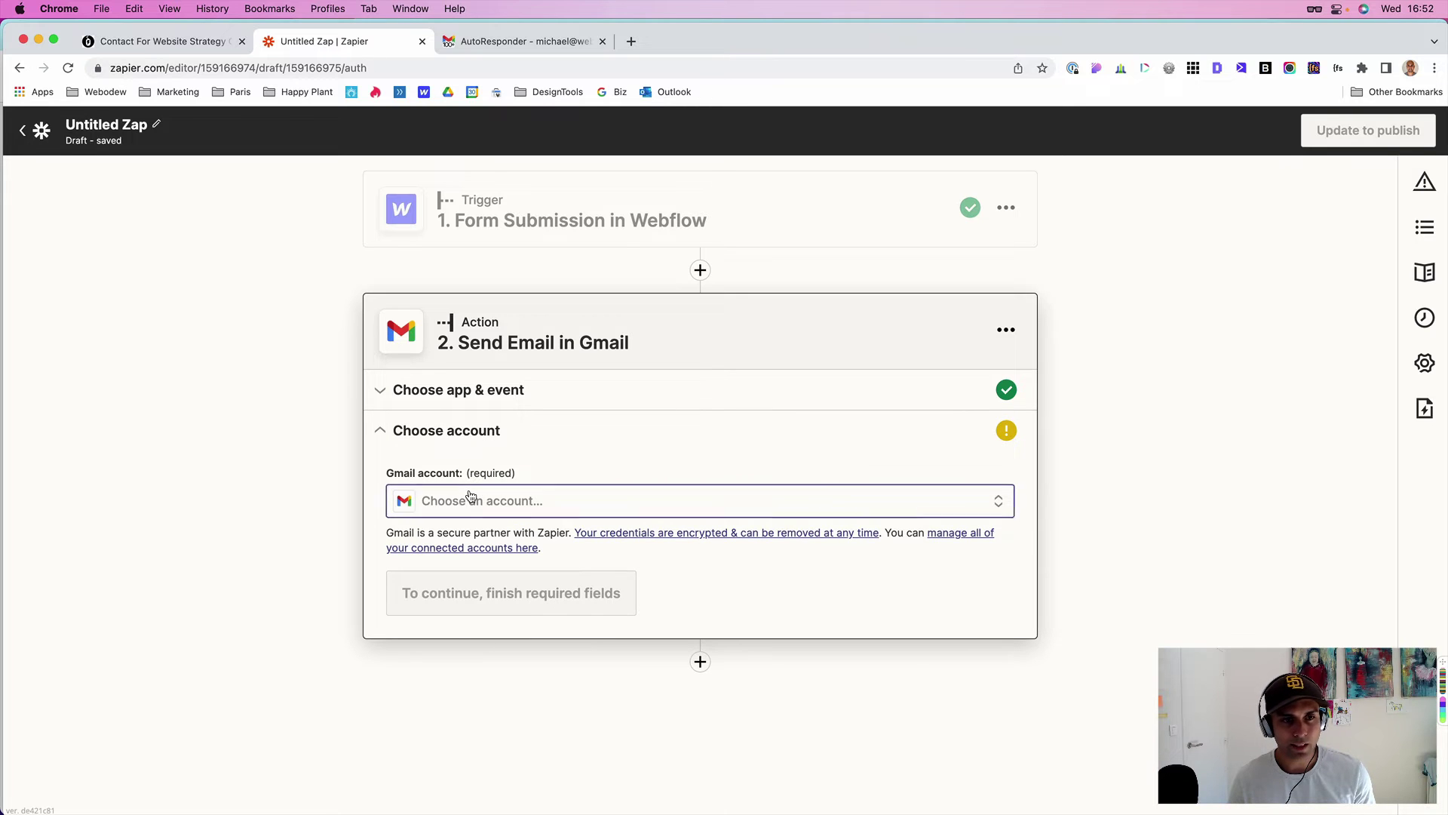
# - Choose the connected Gmail account for the Send Email action and continue
pyautogui.click(469, 496)
pyautogui.click(453, 630)
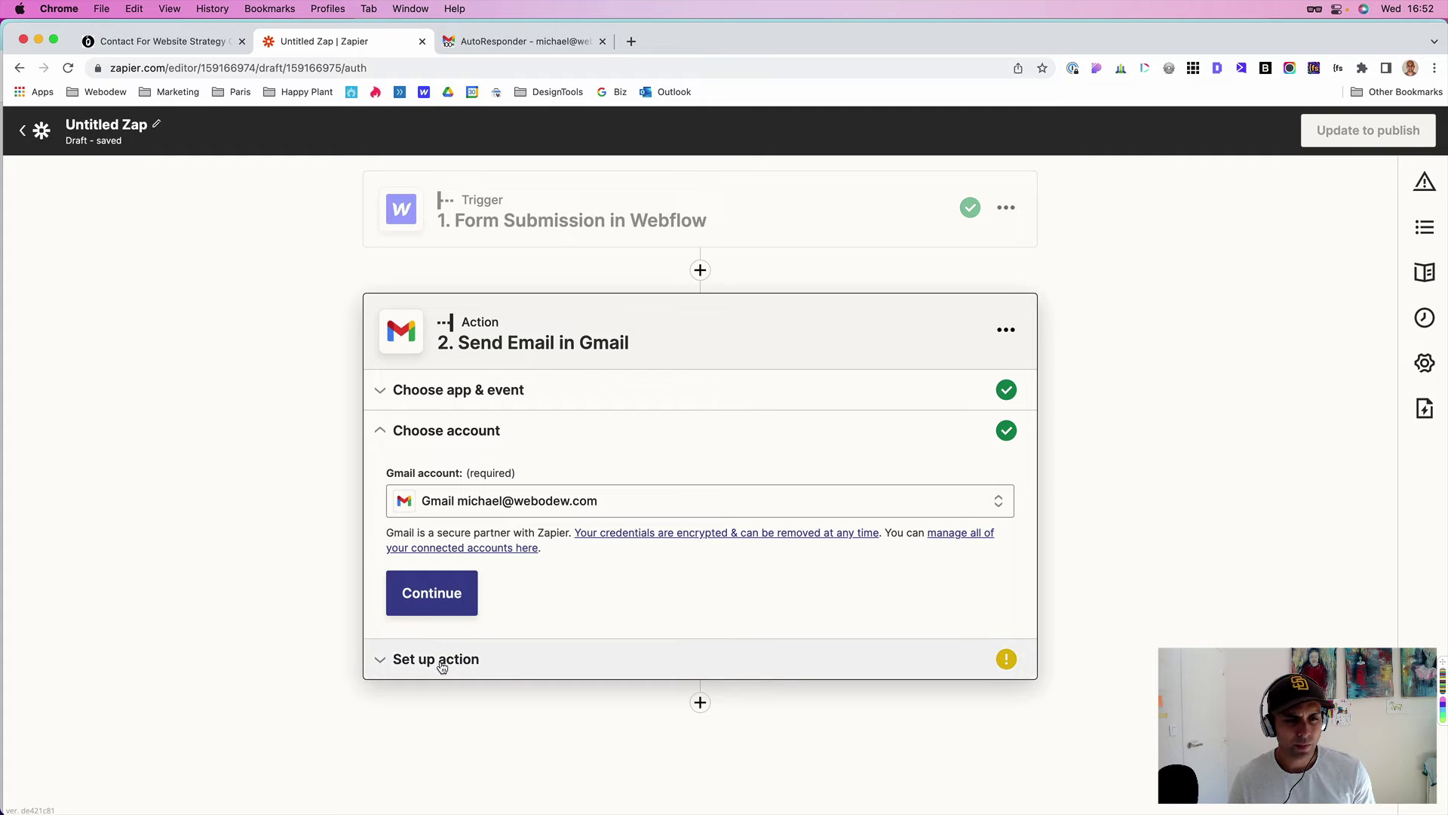
pyautogui.click(427, 607)
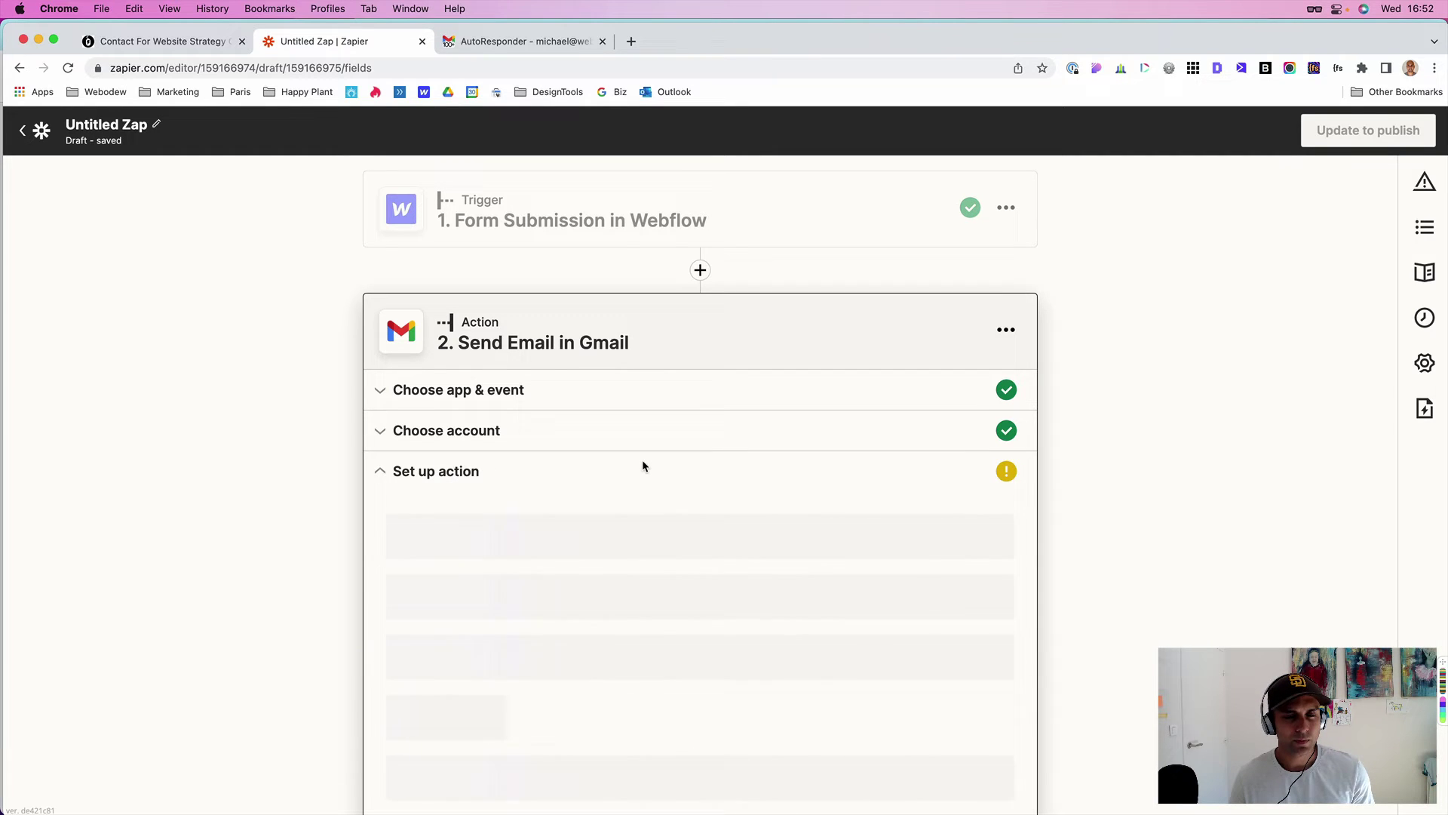
pyautogui.scroll(-3, 614, 377)
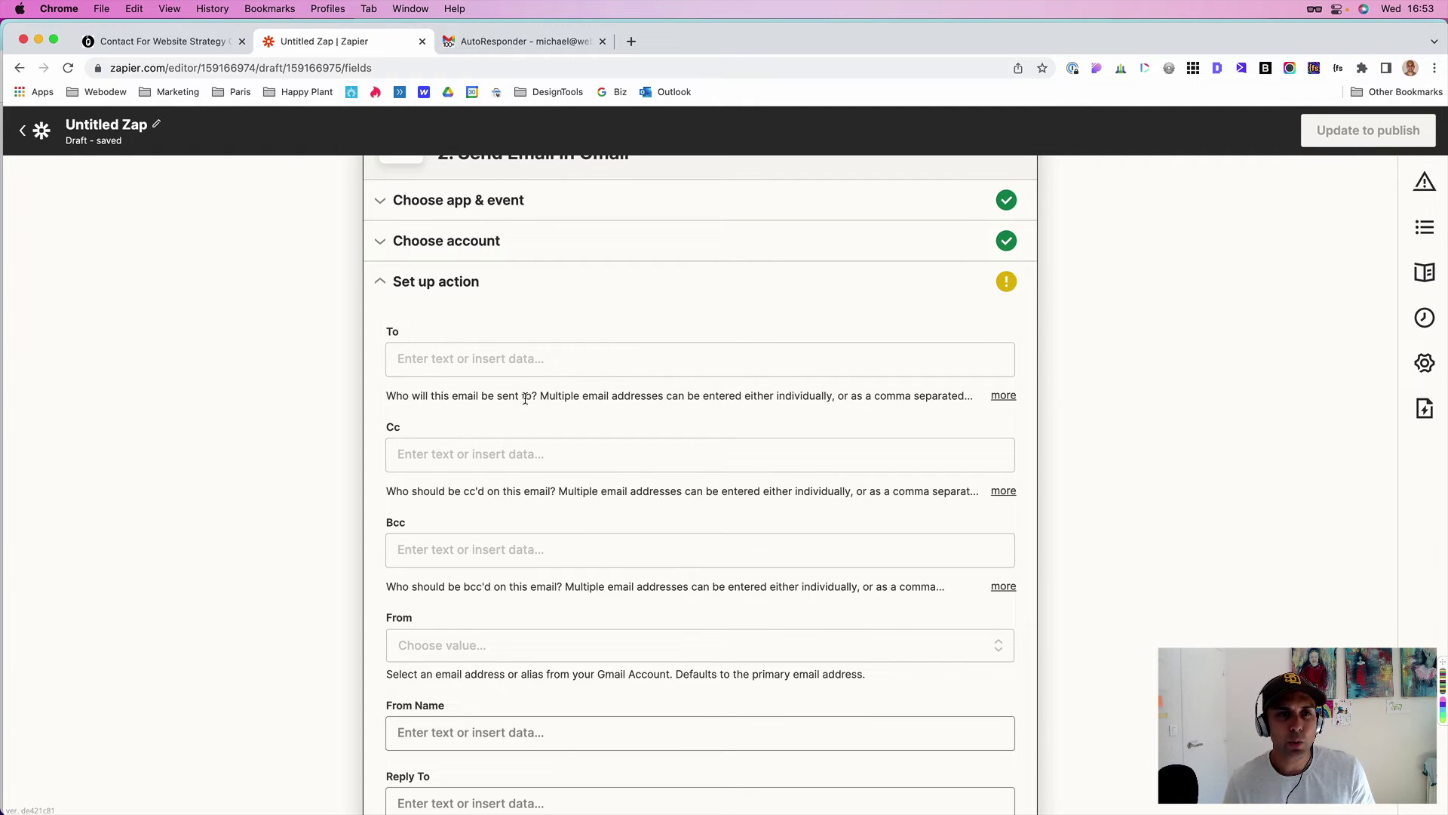
# - Address the email To the submission's 1. Data Email field
pyautogui.click(441, 367)
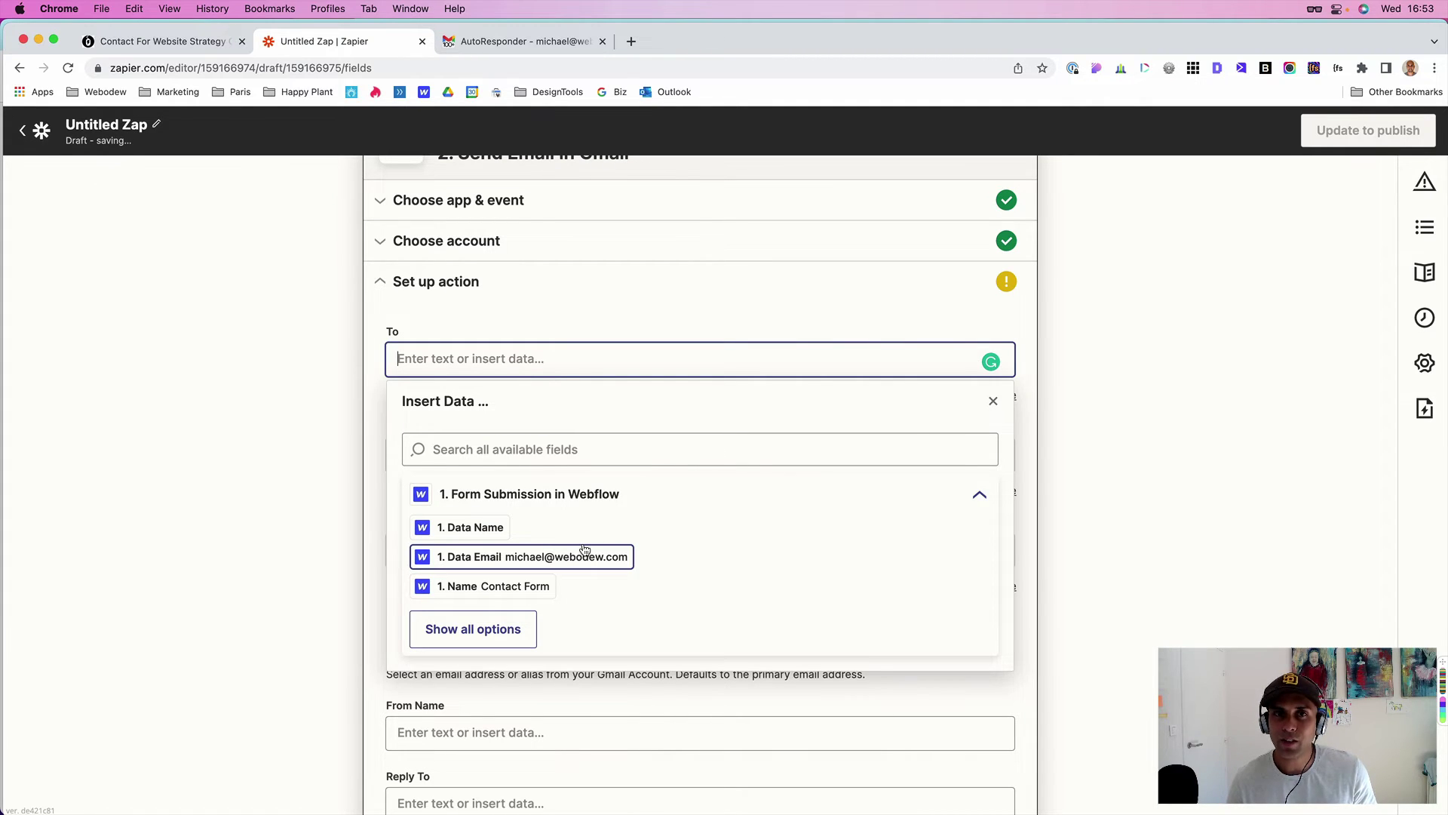
pyautogui.scroll(-2, 585, 549)
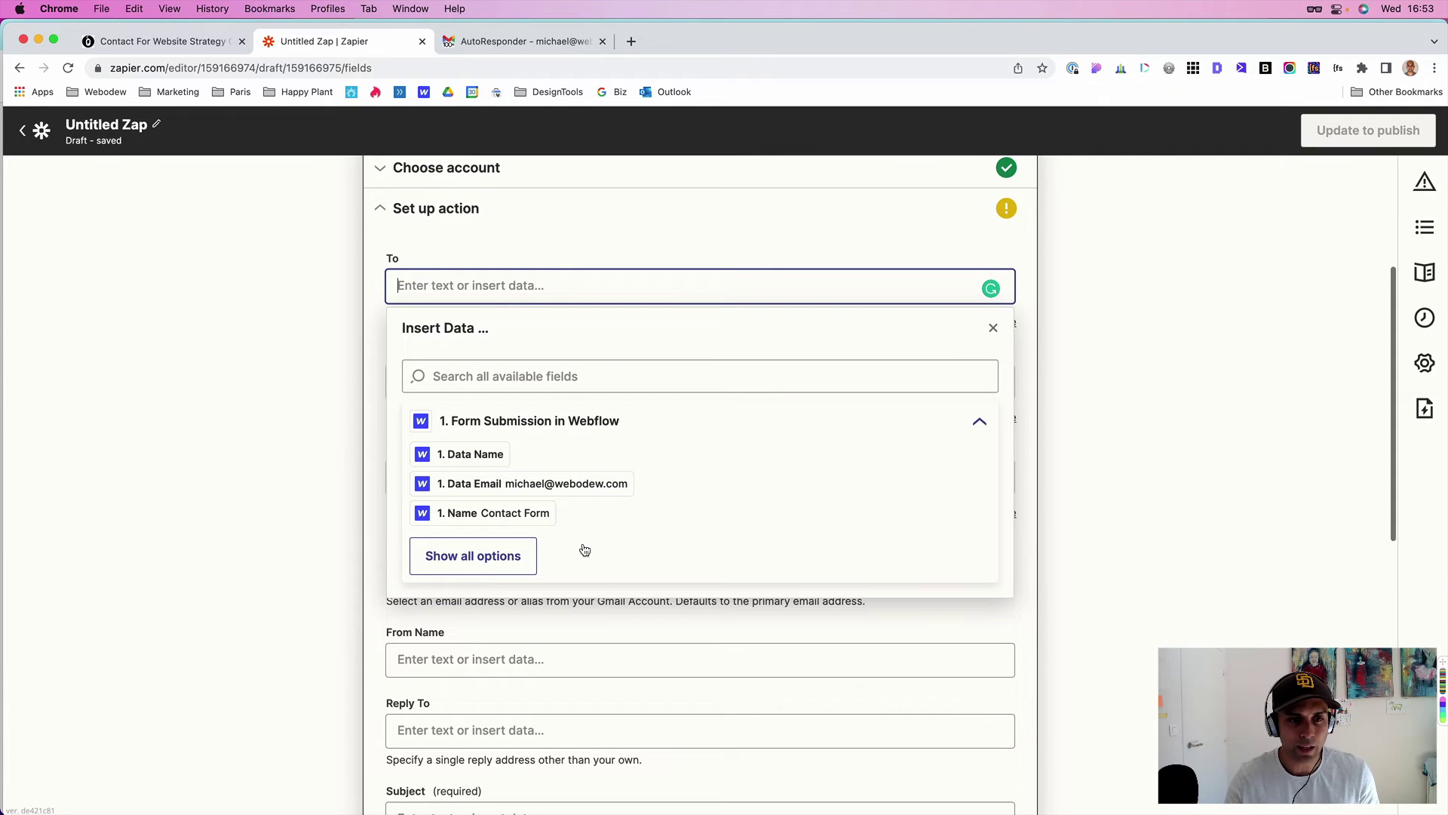
pyautogui.click(446, 551)
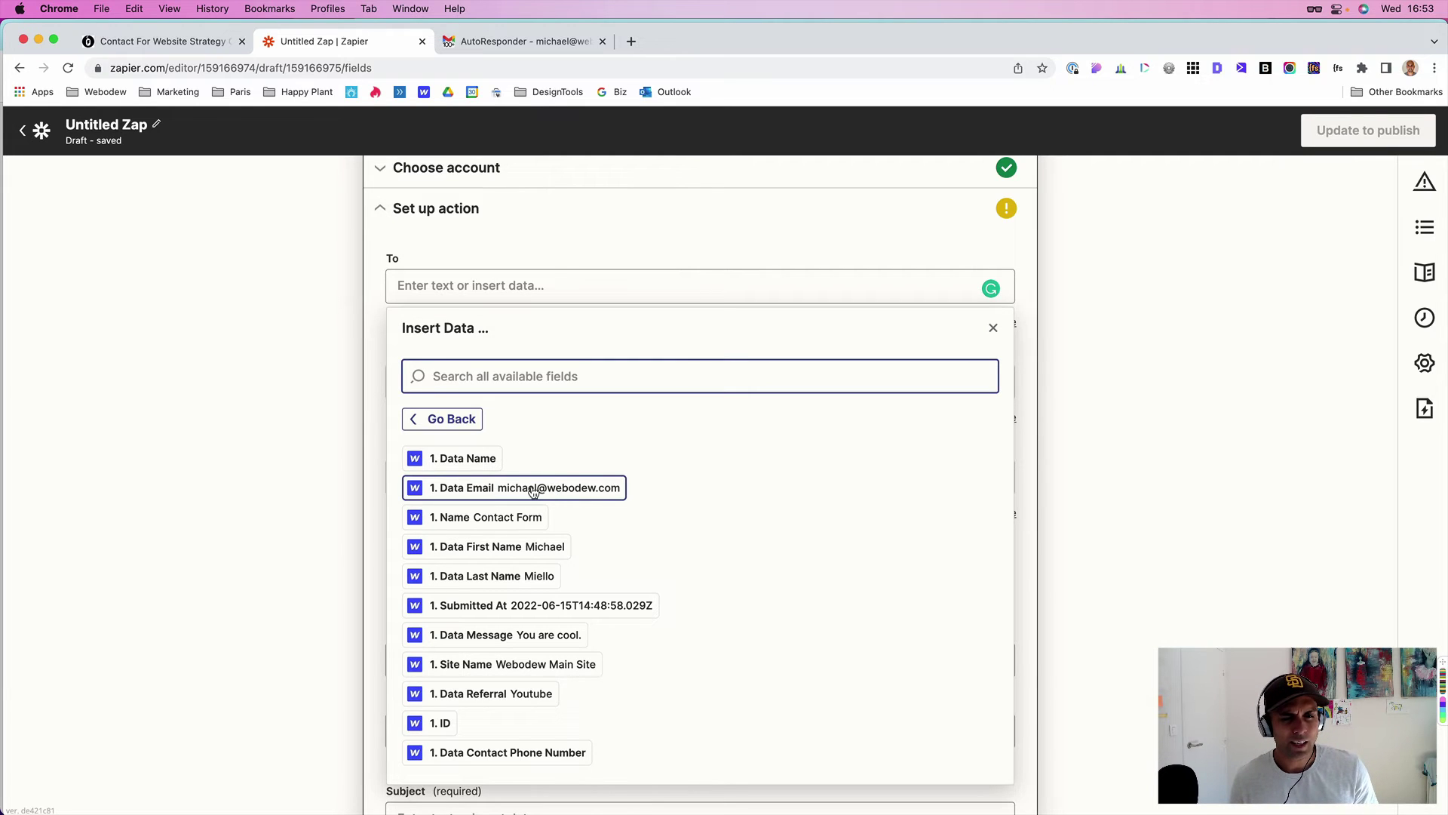
pyautogui.click(575, 491)
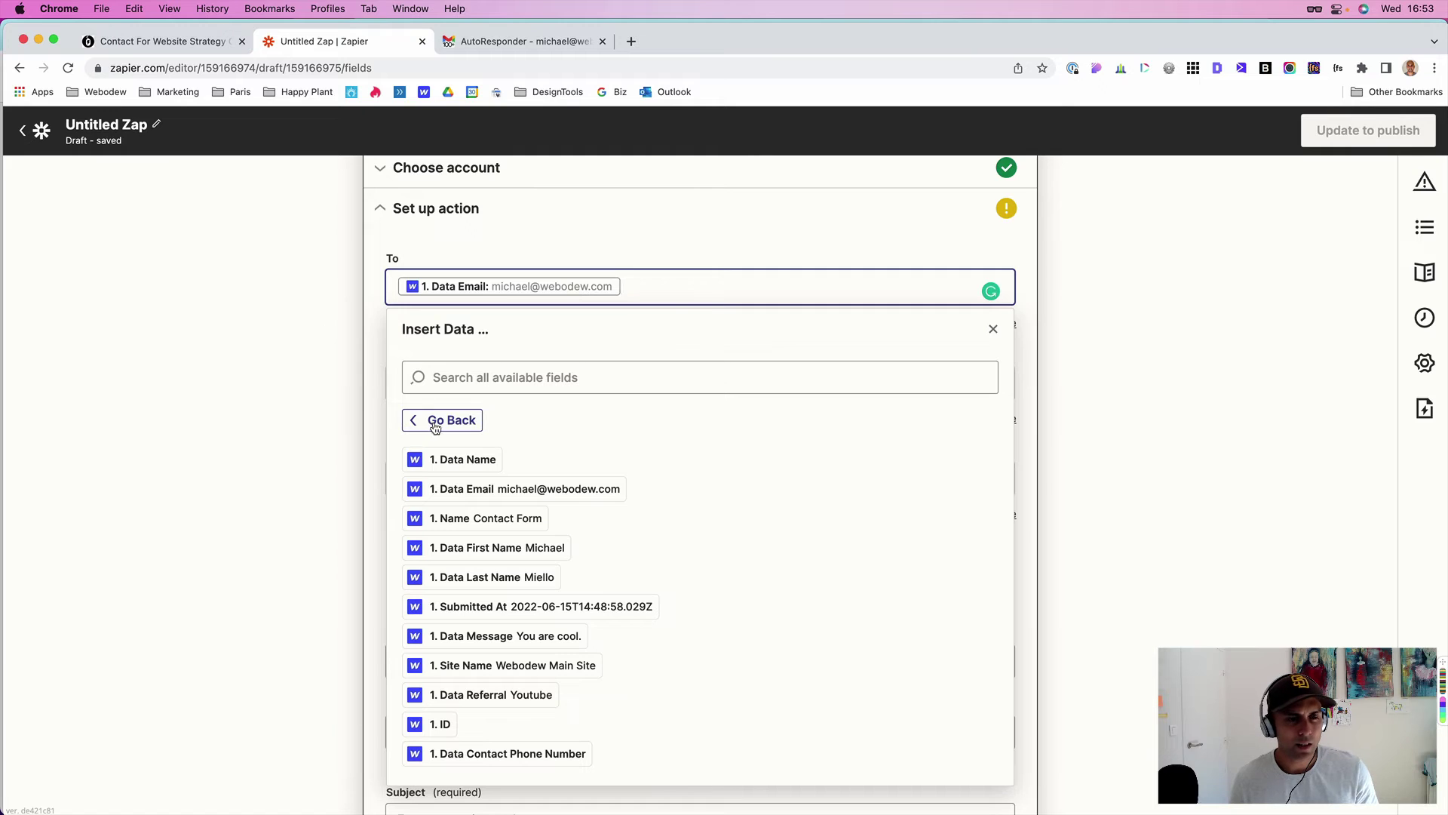
pyautogui.click(339, 398)
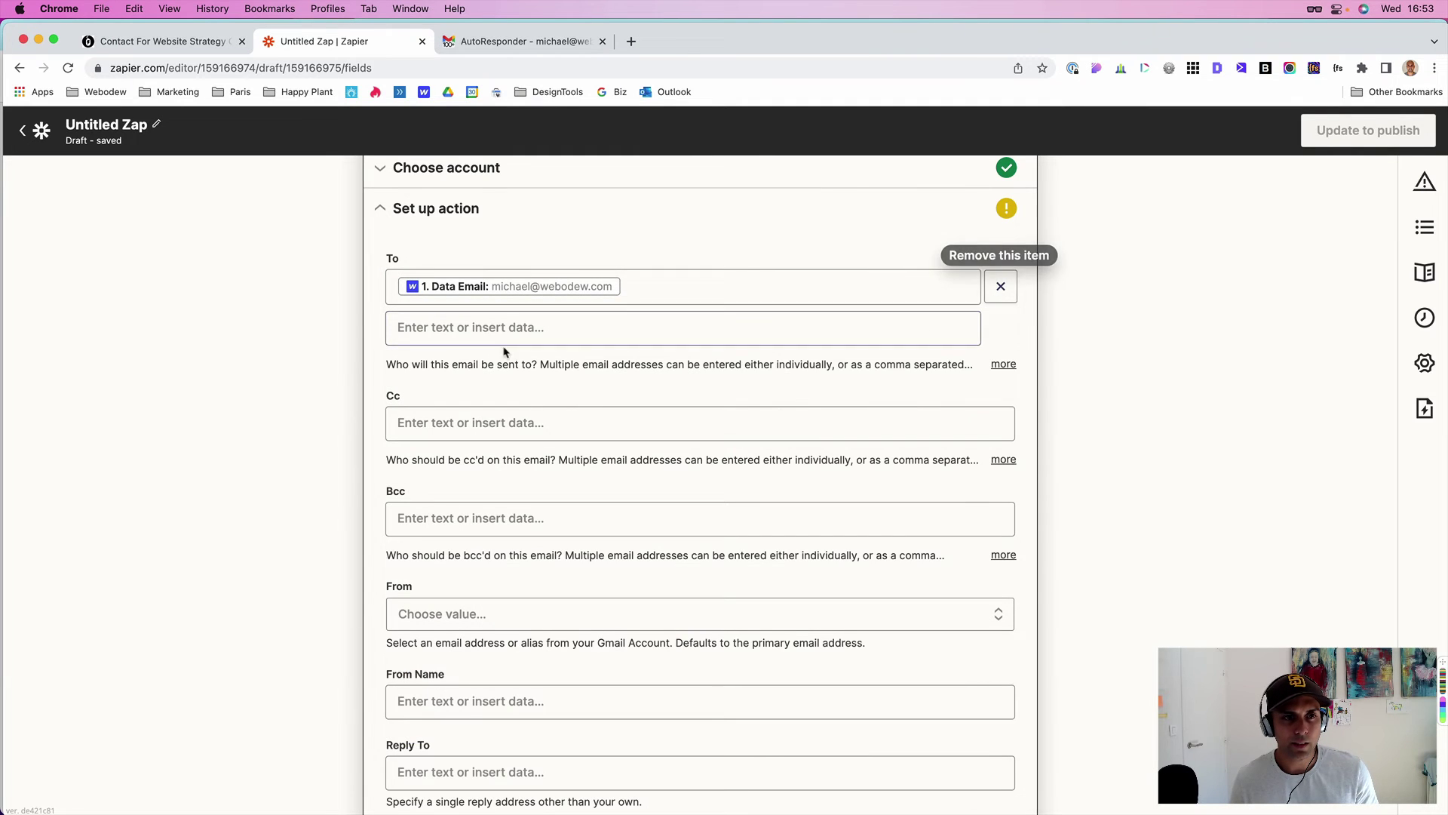
# - Set the From address to the primary Gmail account address
pyautogui.scroll(-1, 429, 487)
pyautogui.click(428, 484)
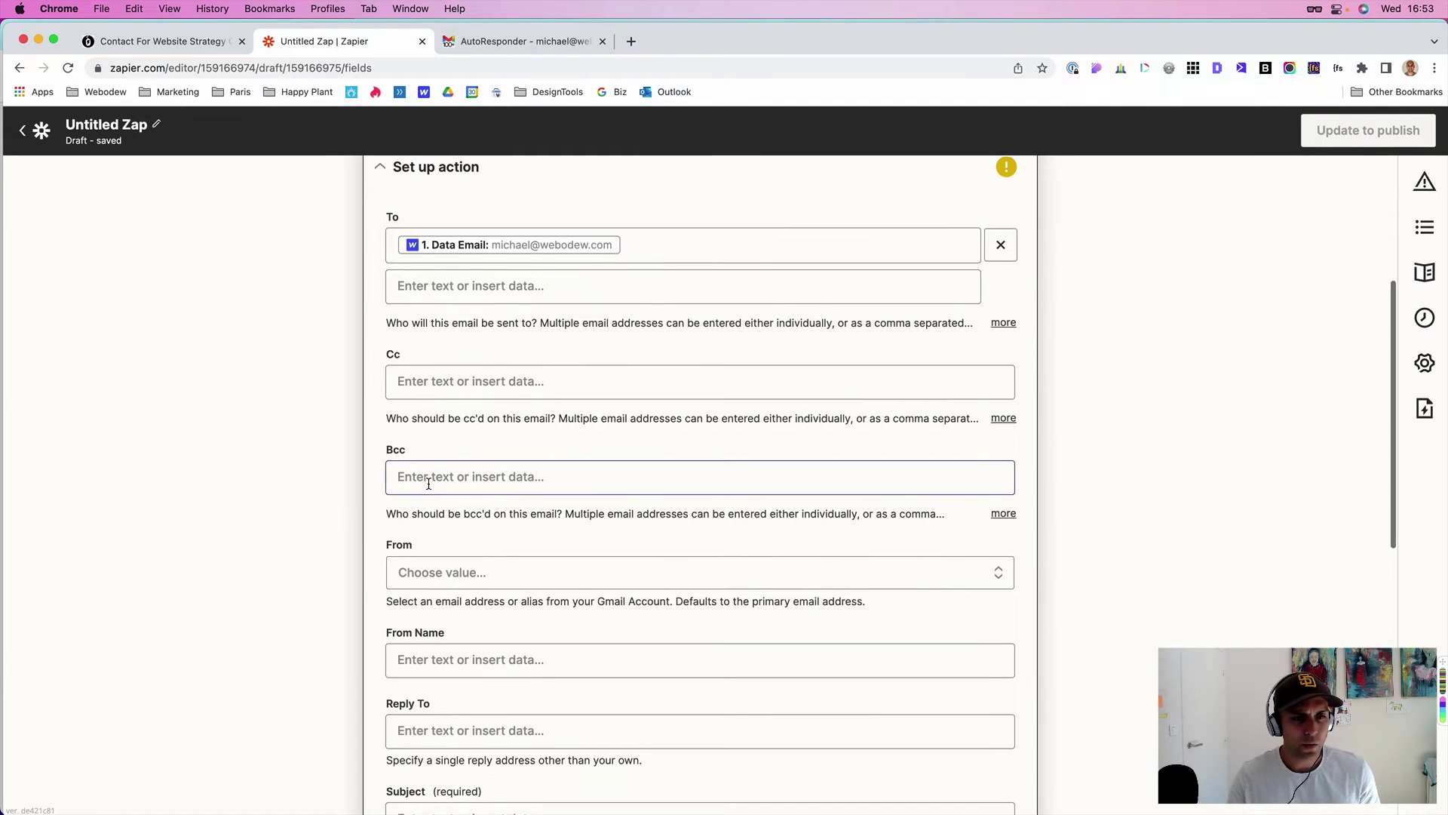
pyautogui.click(442, 570)
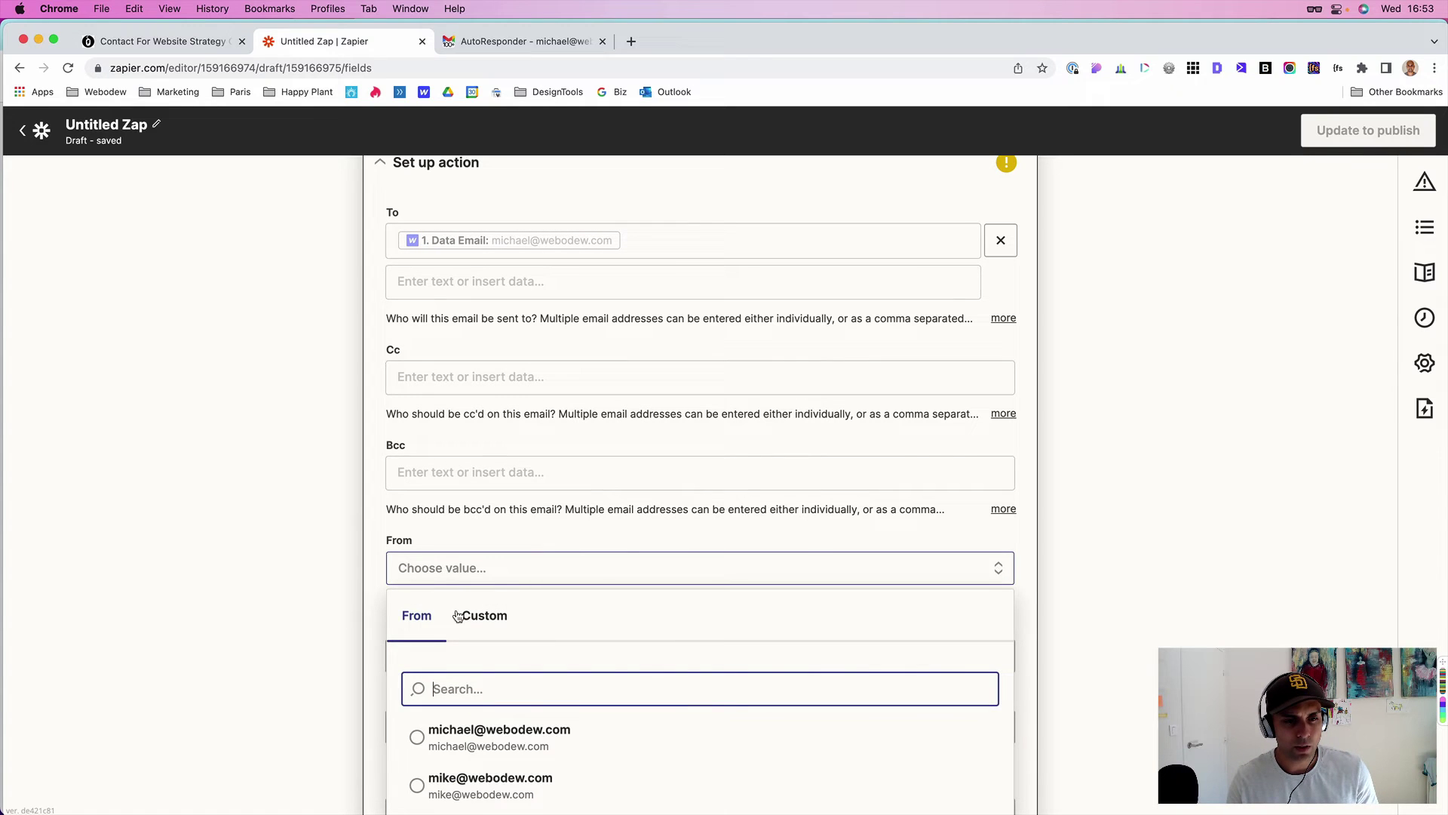
pyautogui.scroll(-2, 531, 490)
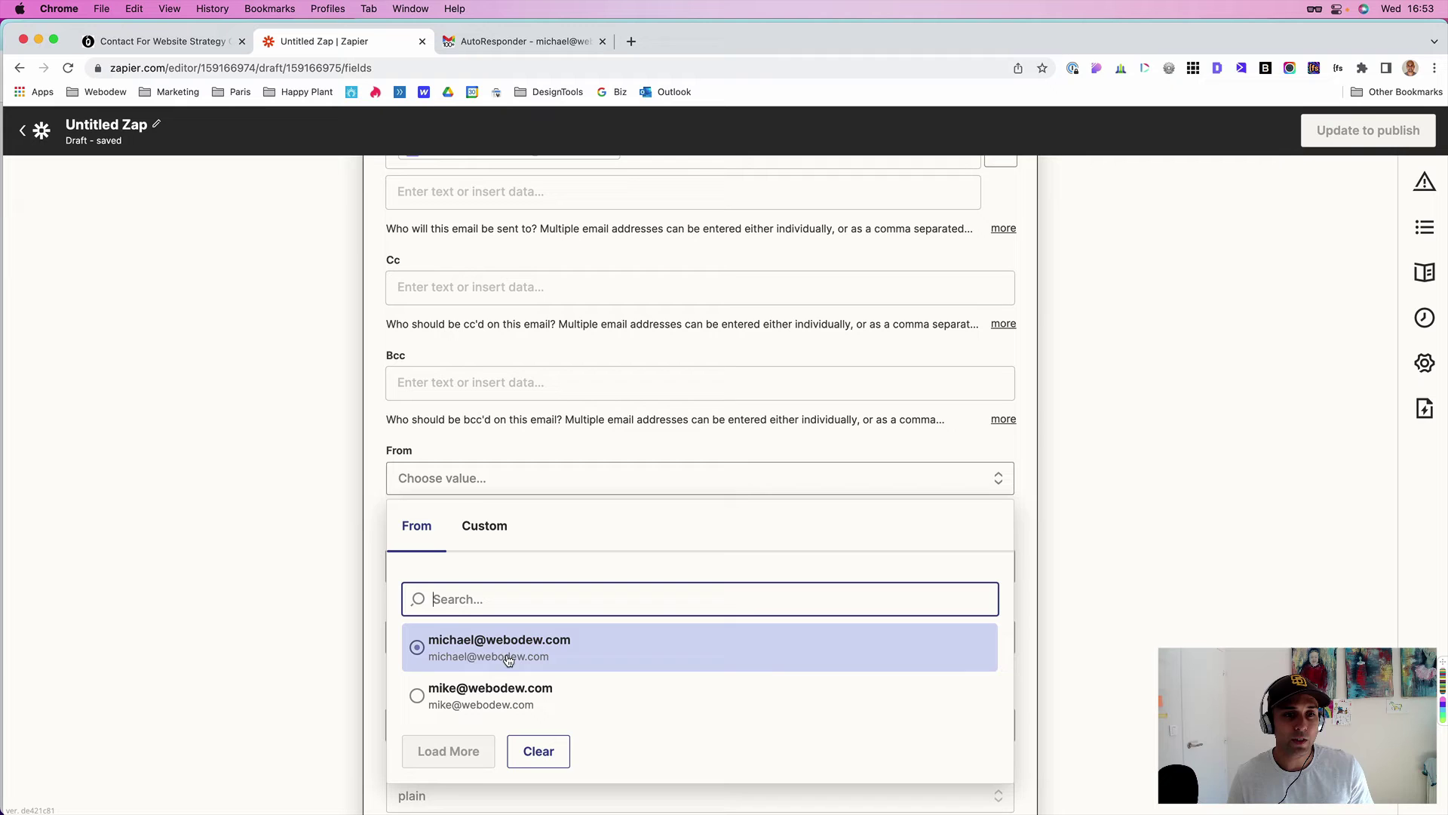
pyautogui.click(455, 647)
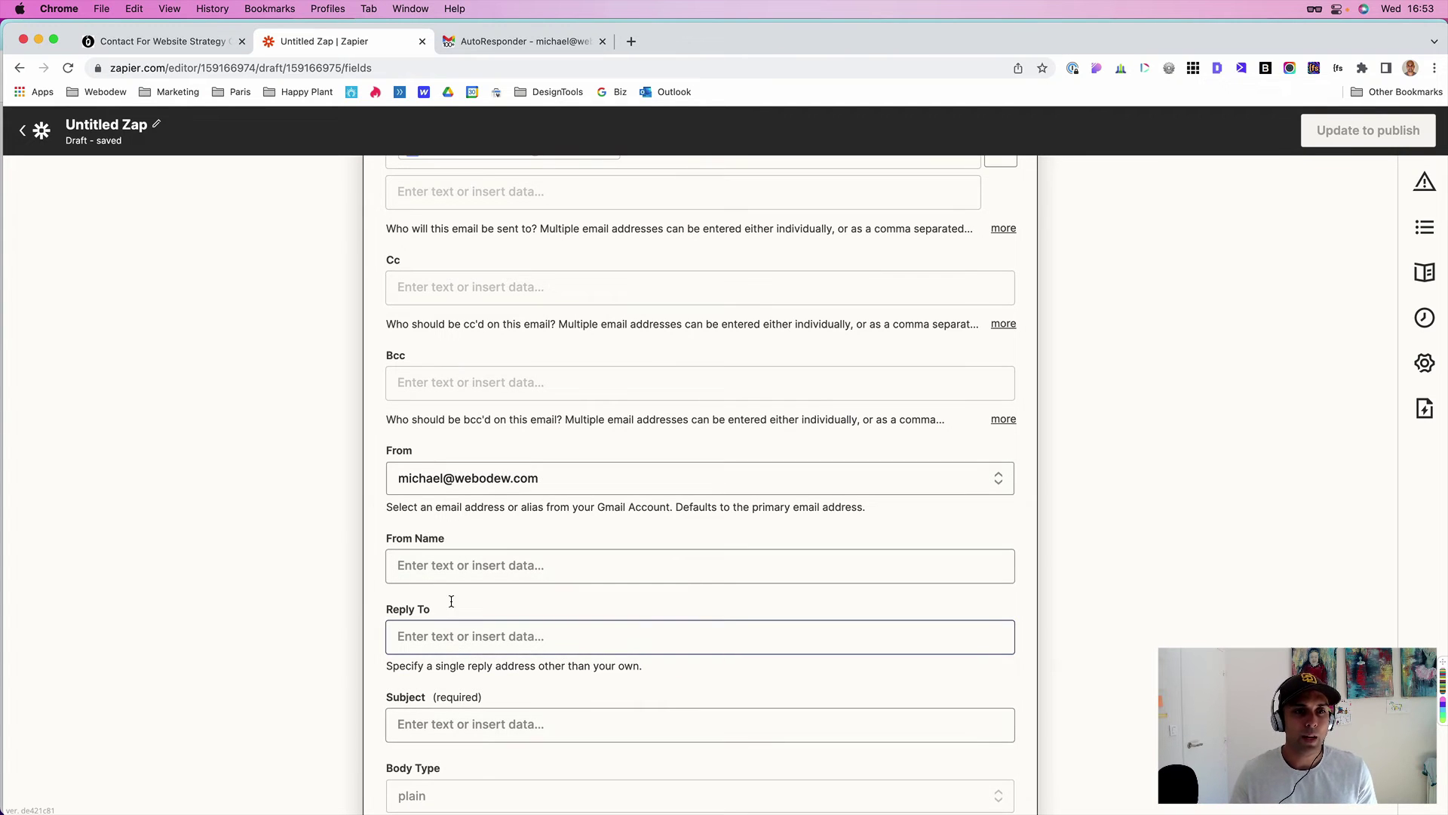
pyautogui.scroll(-2, 468, 489)
pyautogui.scroll(-1, 466, 490)
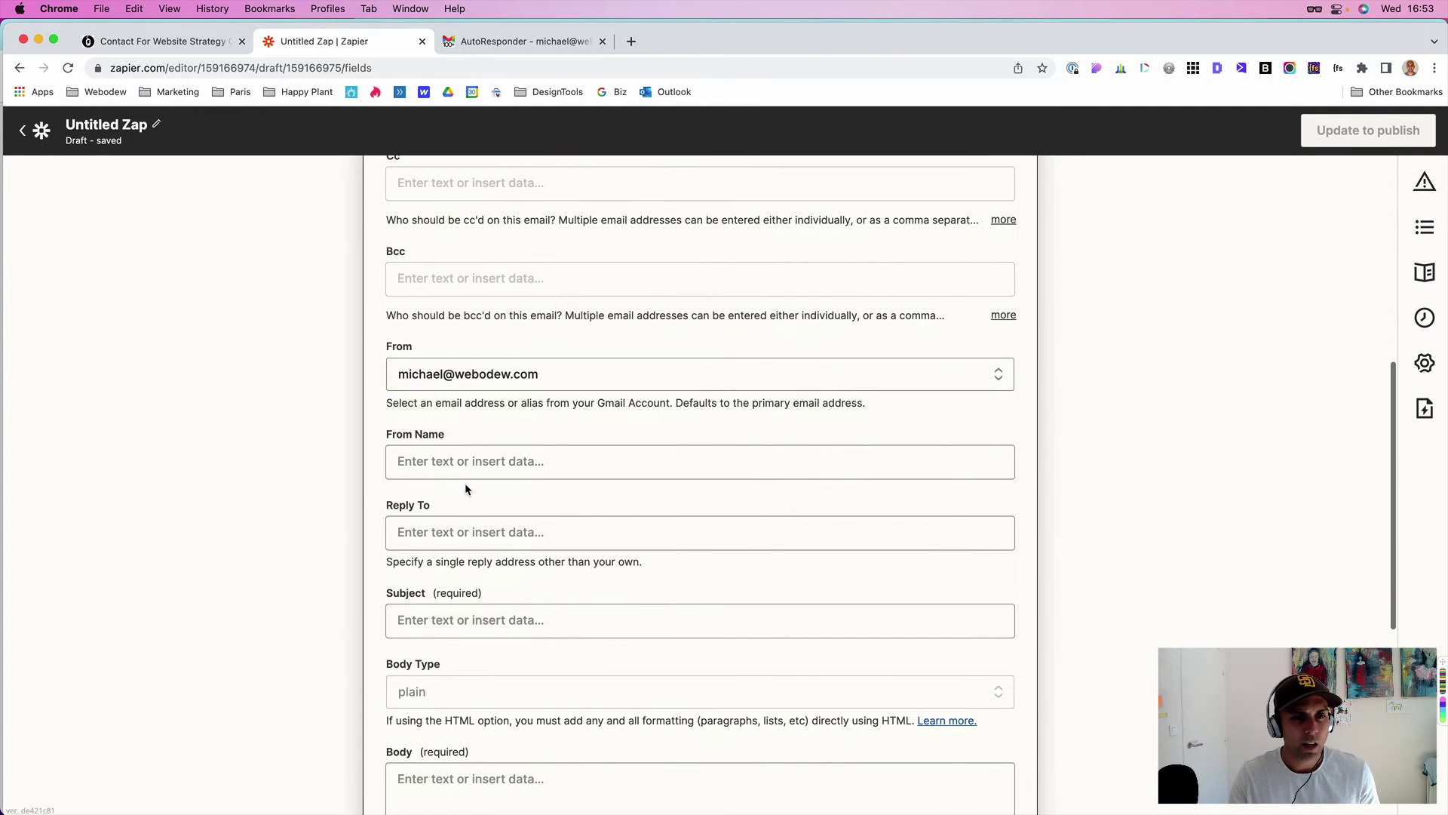
# - Enter the sender's full name as the From Name
pyautogui.click(423, 463)
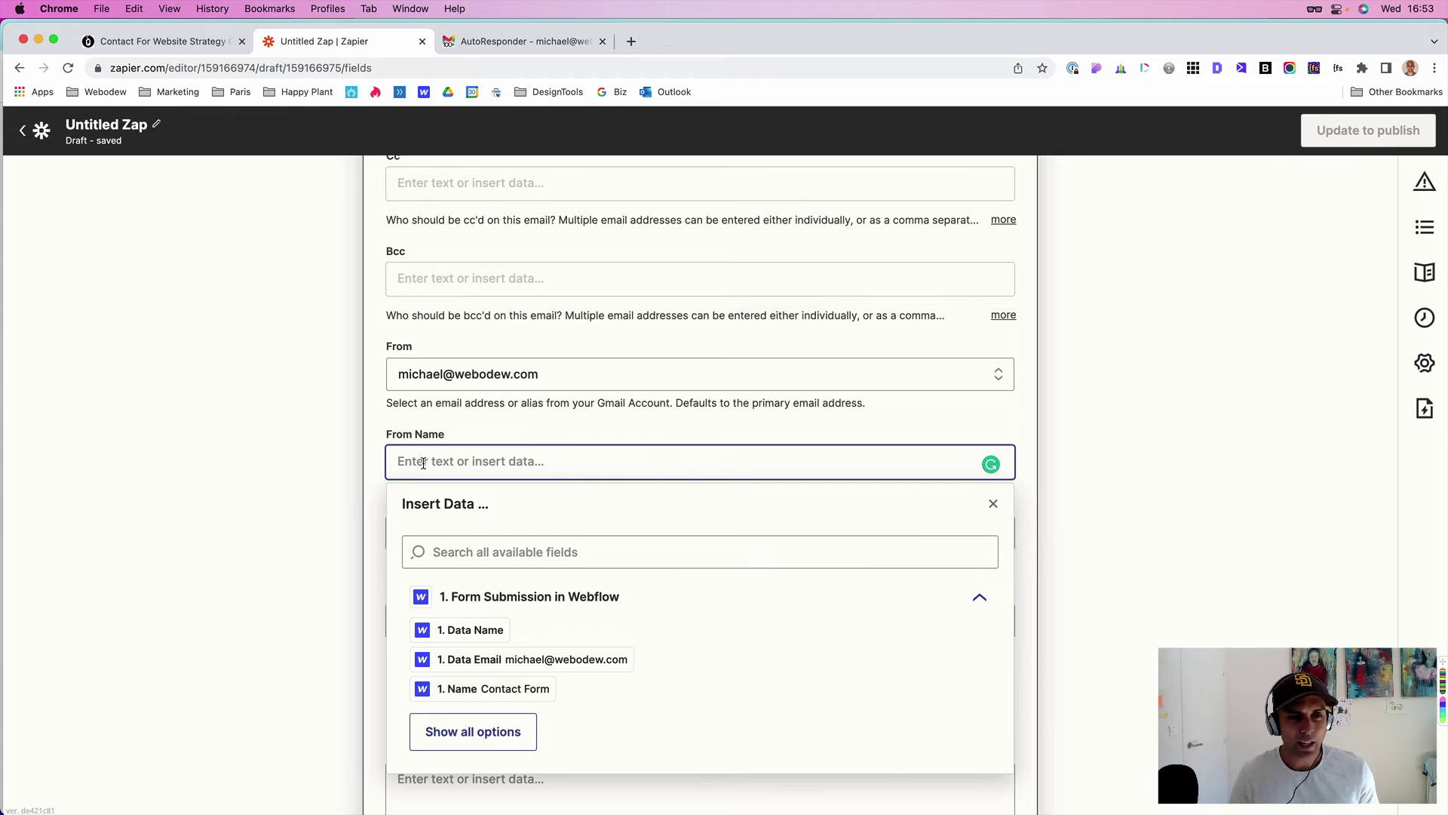
pyautogui.scroll(-1, 423, 462)
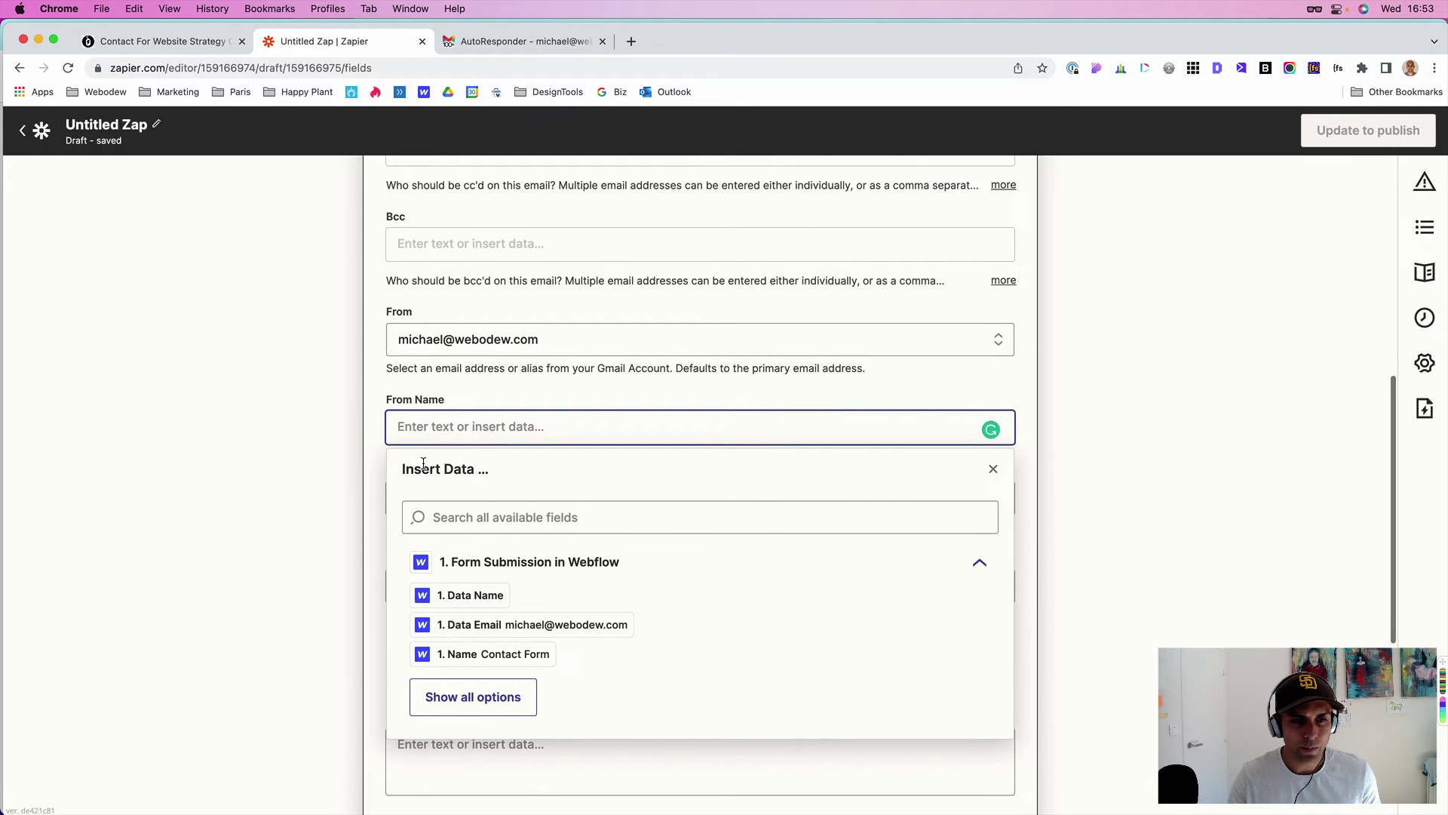
pyautogui.write('Mi')
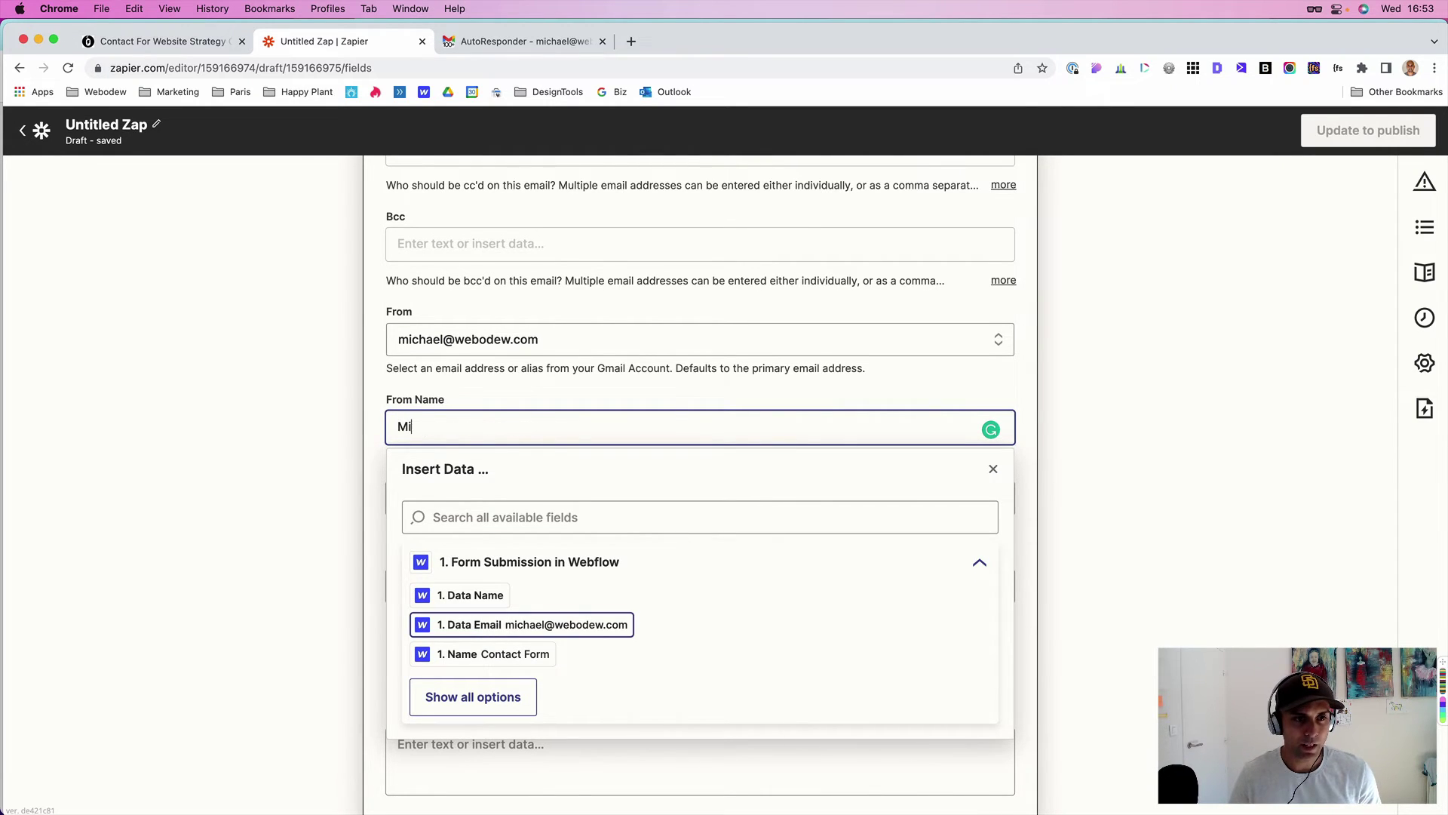
pyautogui.write('chael Miello')
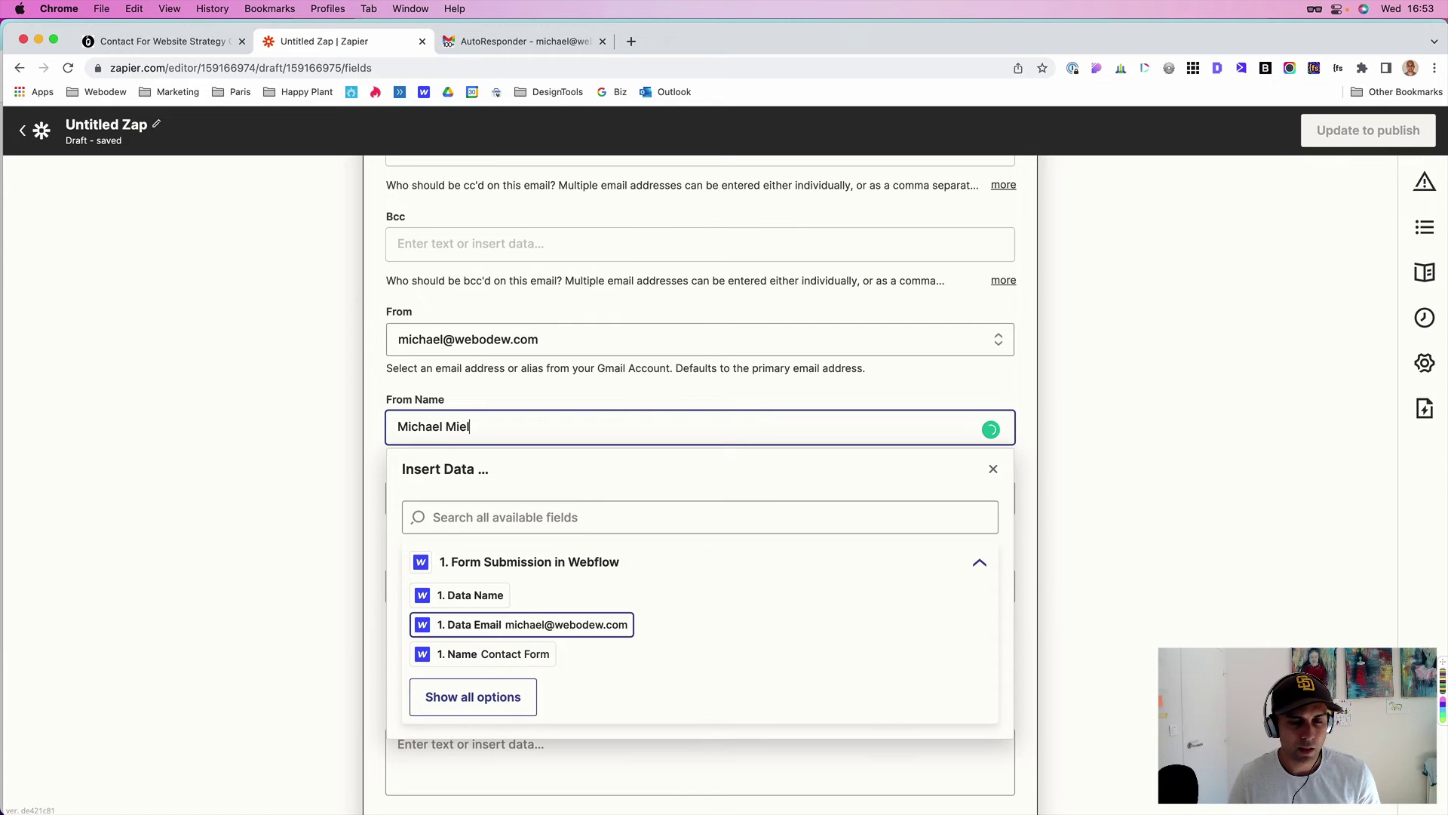
pyautogui.click(368, 448)
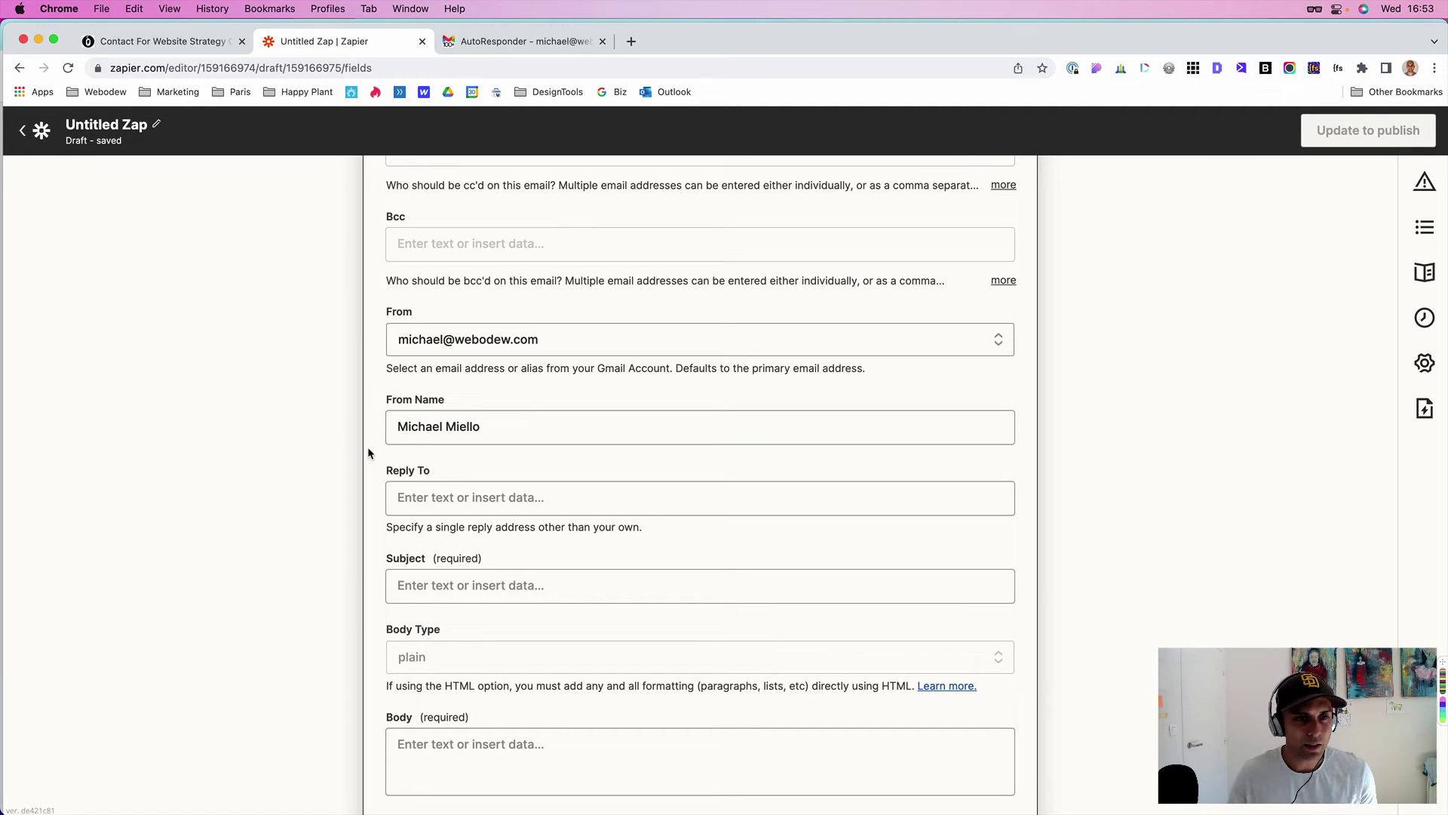
pyautogui.scroll(-2, 411, 501)
pyautogui.click(420, 526)
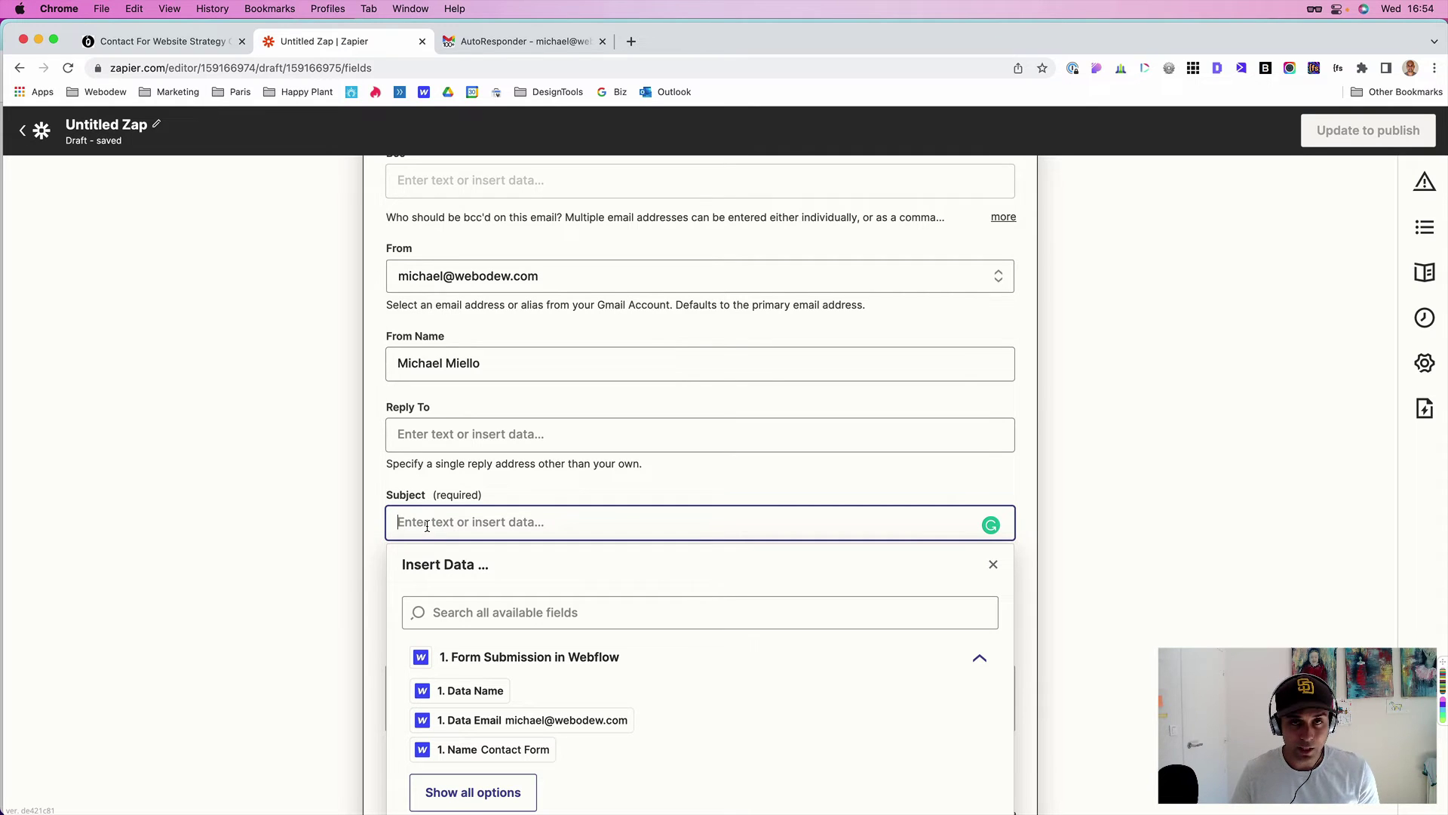
# - Set the email subject to 'Received your email'
pyautogui.write('Receive')
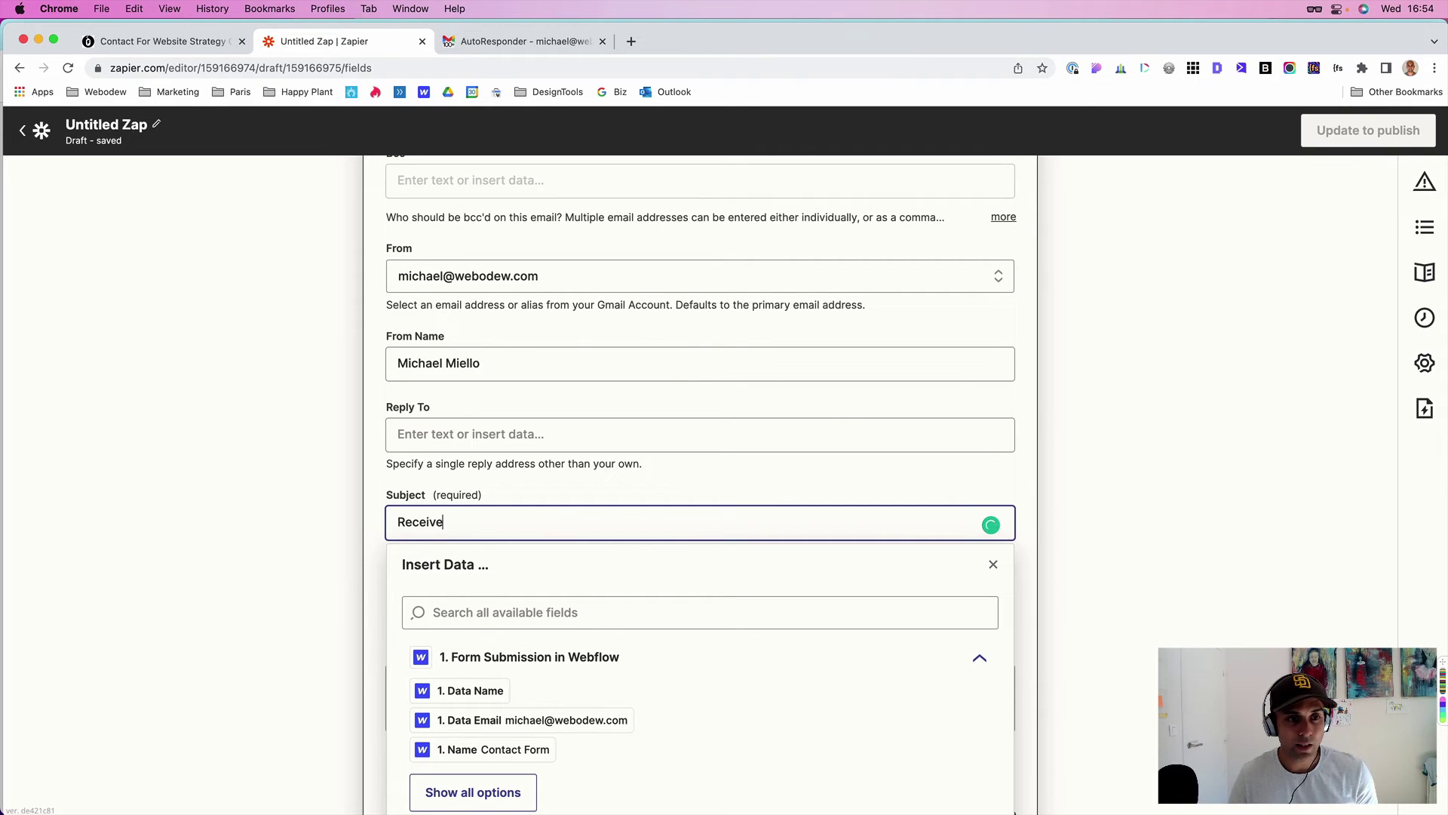
pyautogui.write('d your email')
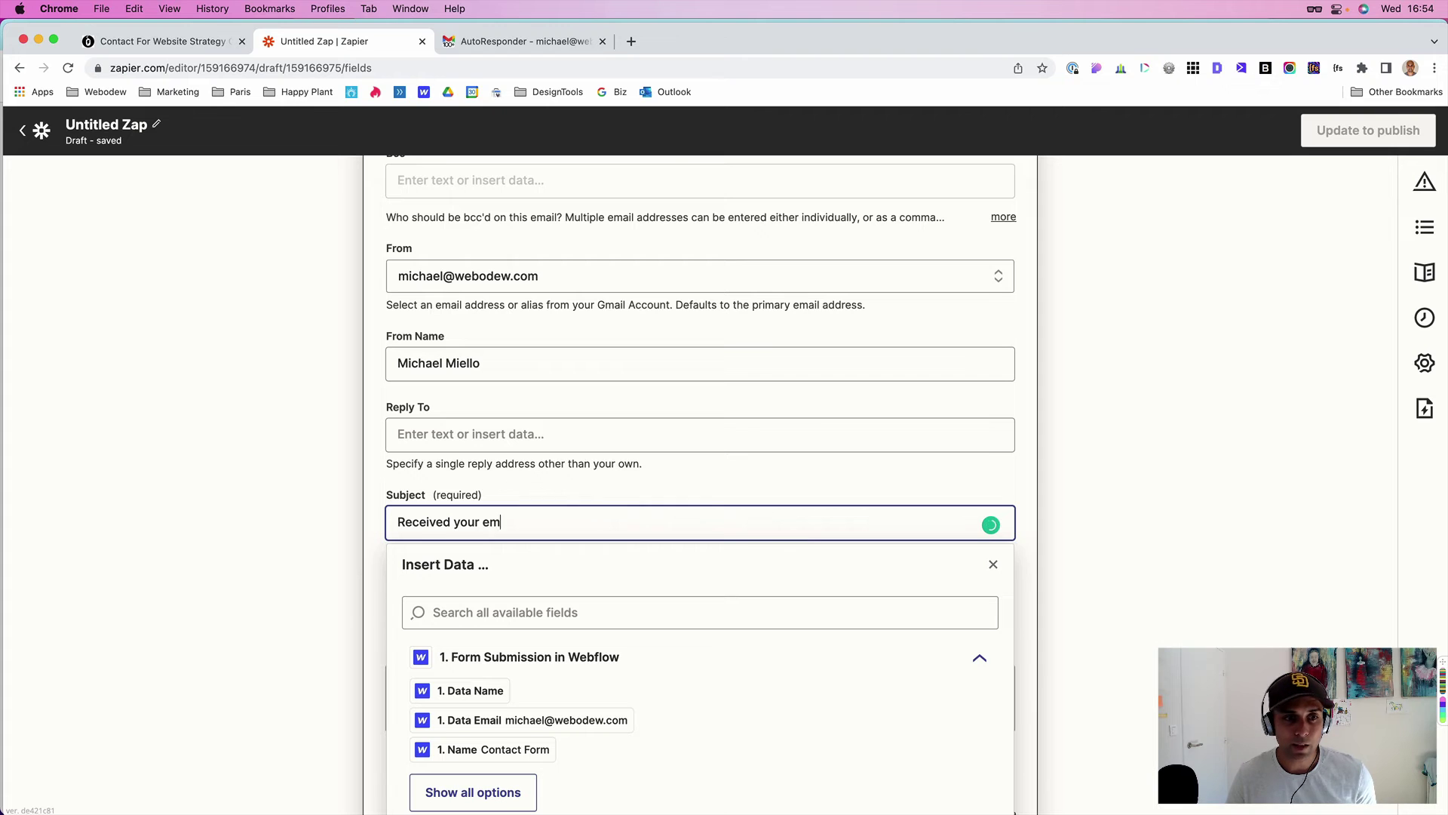
pyautogui.click(380, 530)
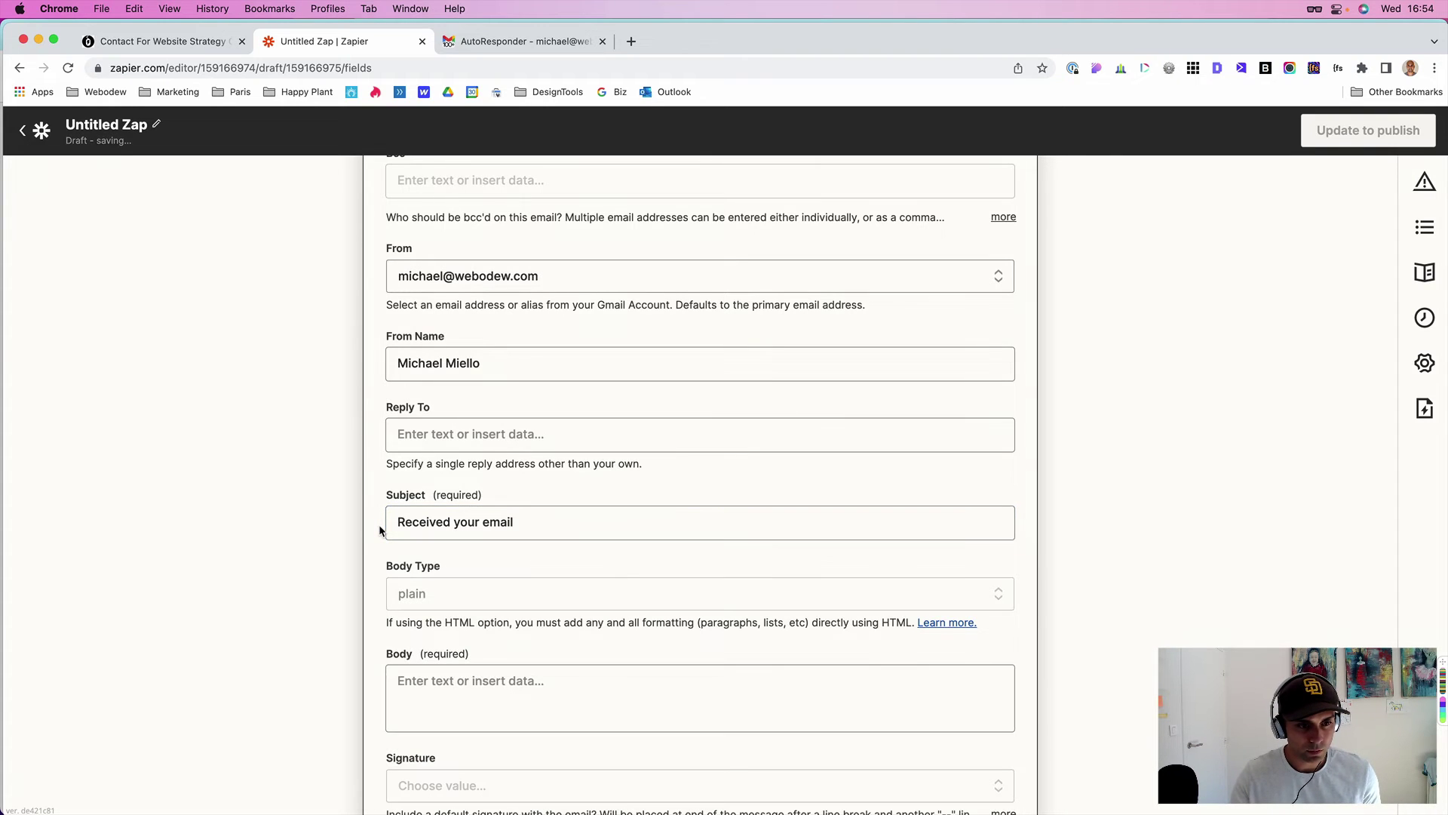
pyautogui.scroll(-3, 385, 528)
# - Write a plain-text body thanking the sender and promising to reply shortly
pyautogui.click(398, 530)
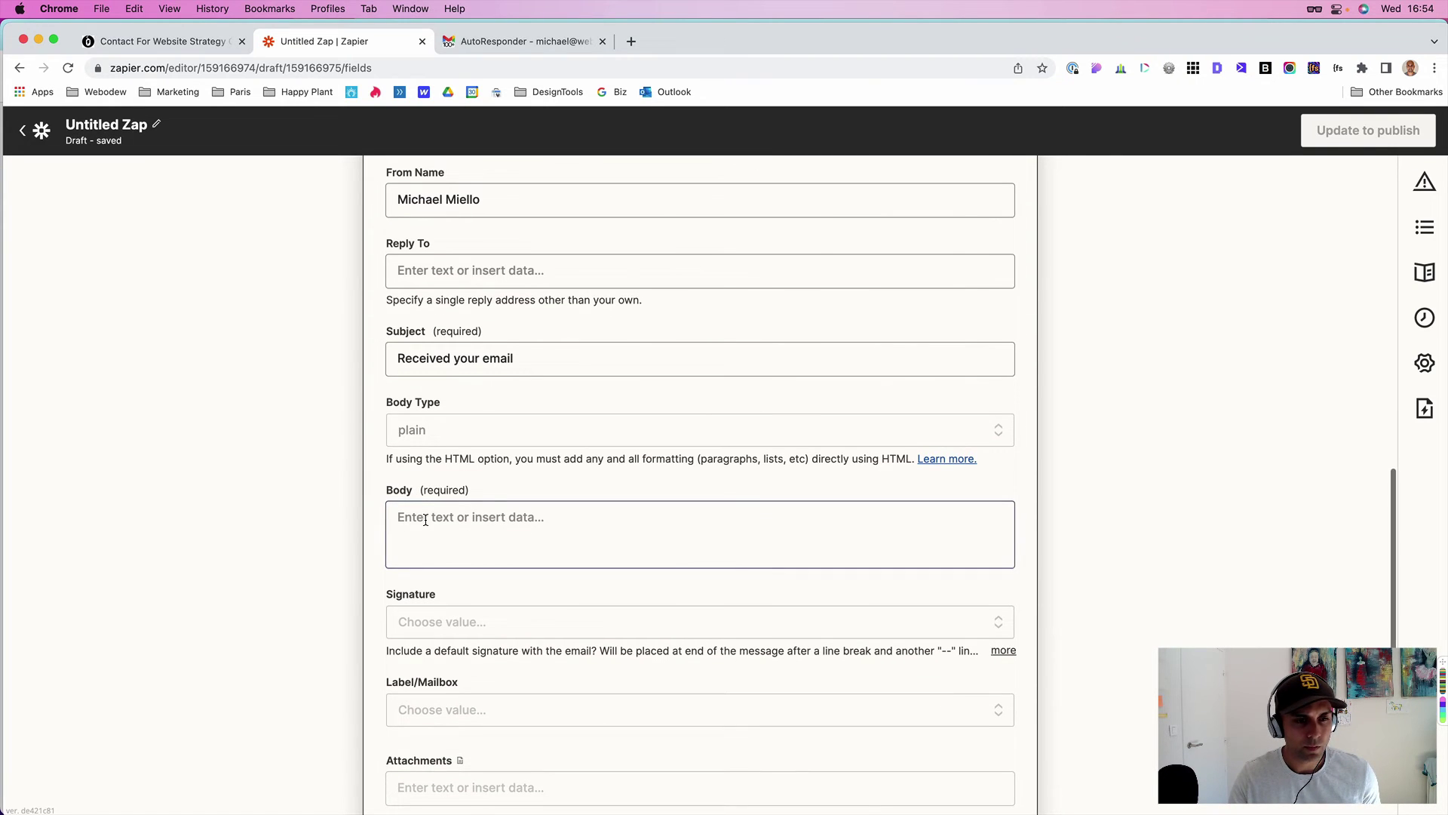
pyautogui.click(416, 513)
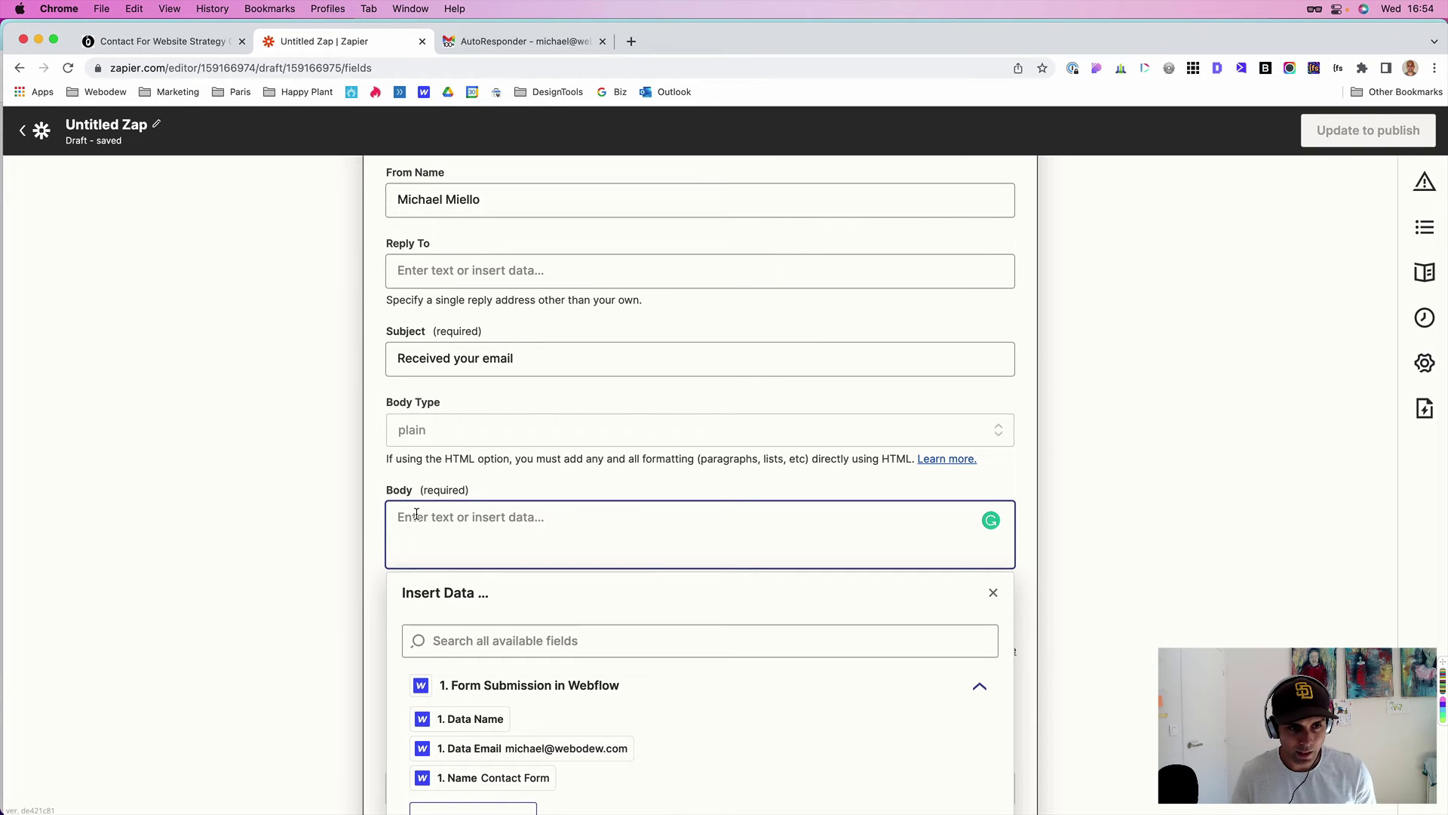
pyautogui.write('Thanks for your m')
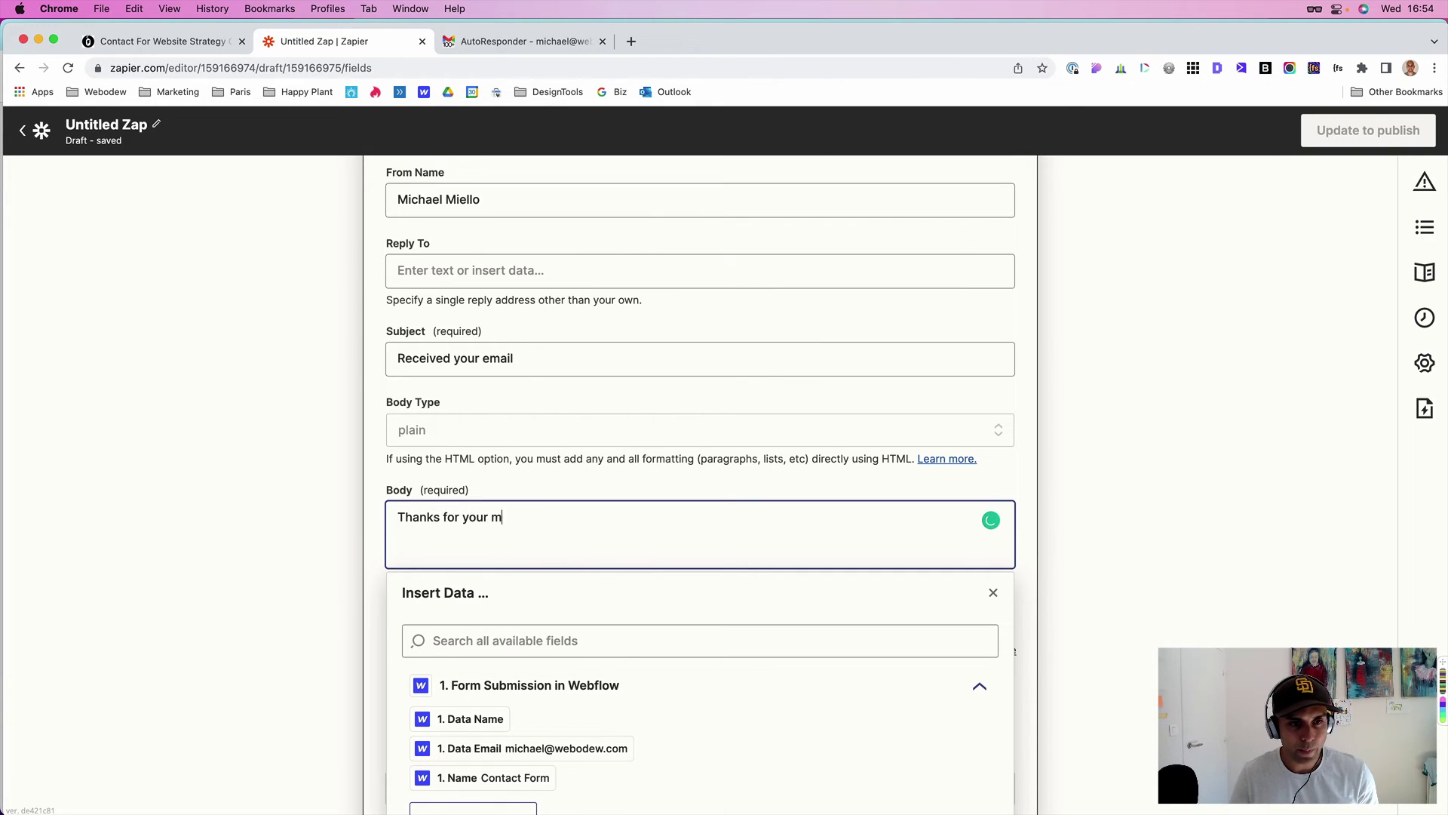
pyautogui.write('essage')
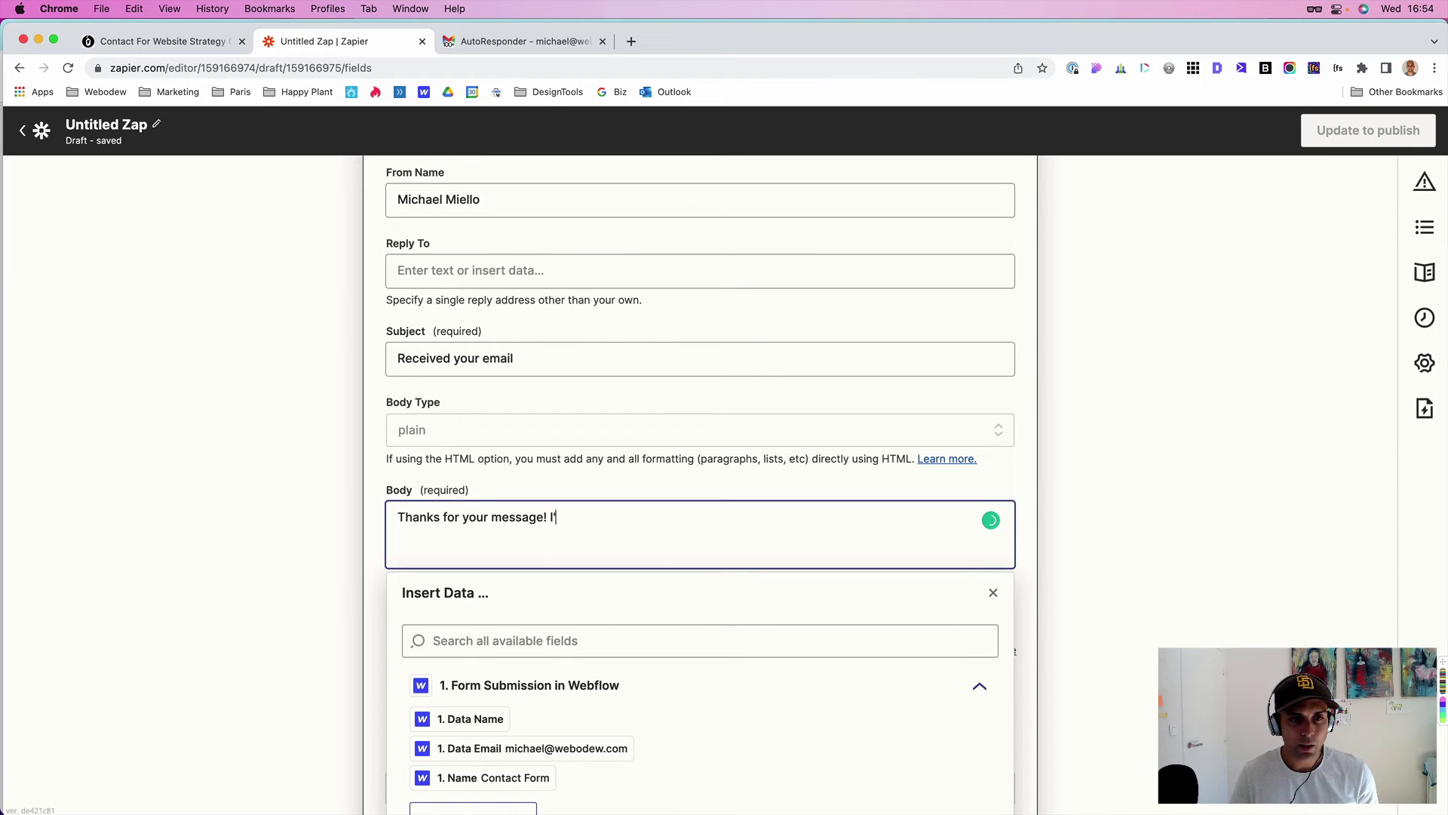
pyautogui.write('! Just let')
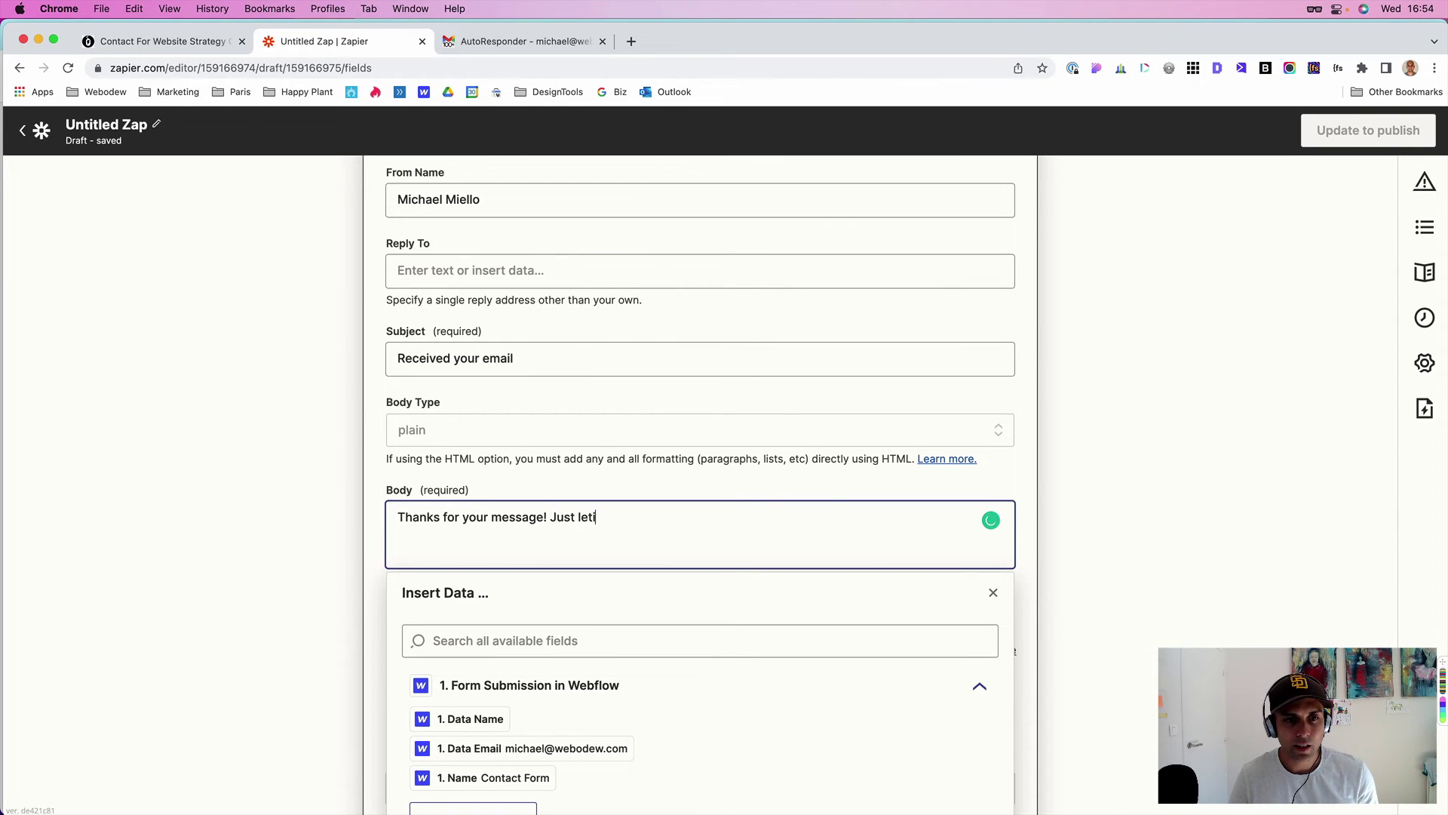
pyautogui.write('ting you know th')
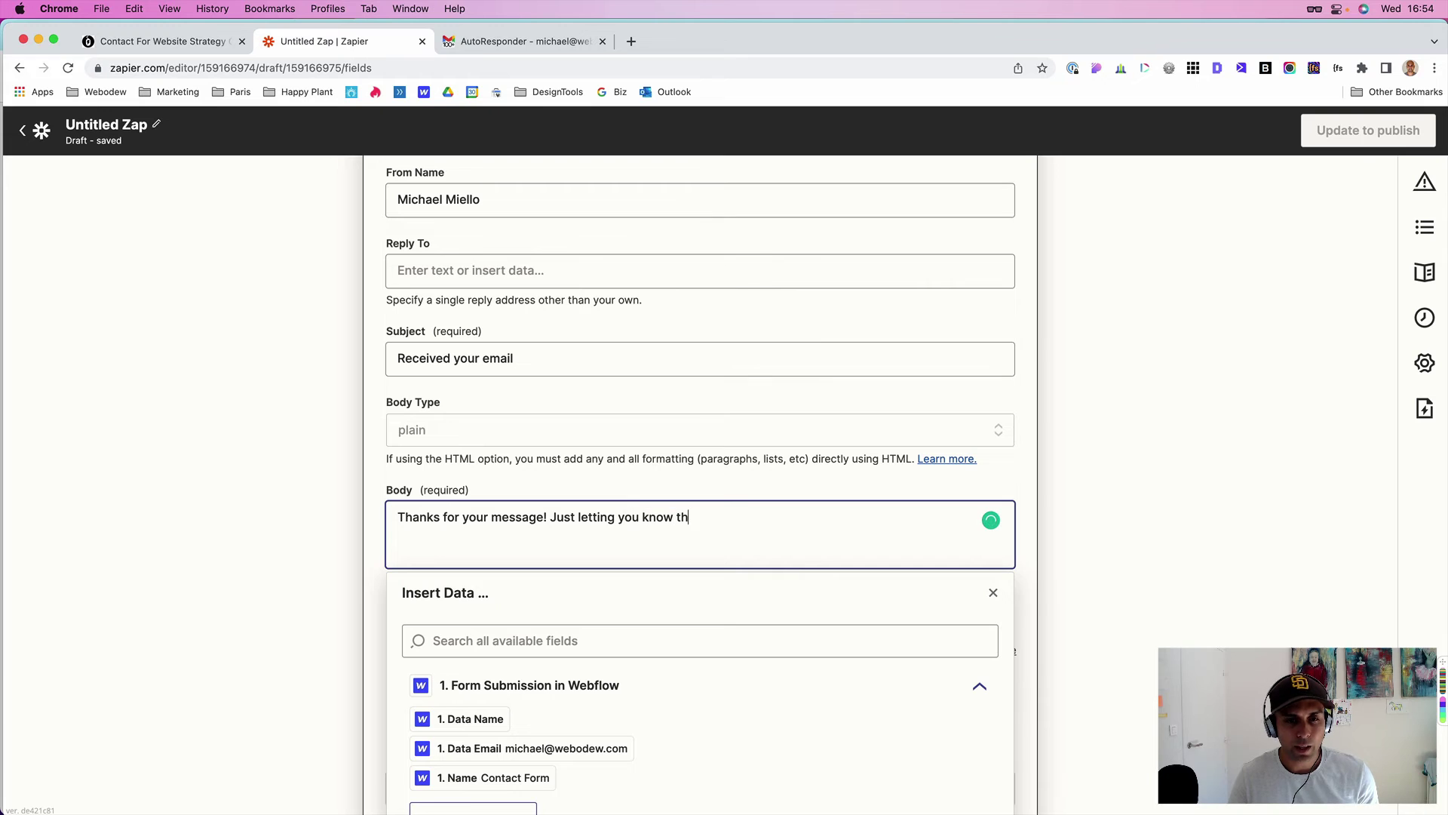
pyautogui.write('at I re')
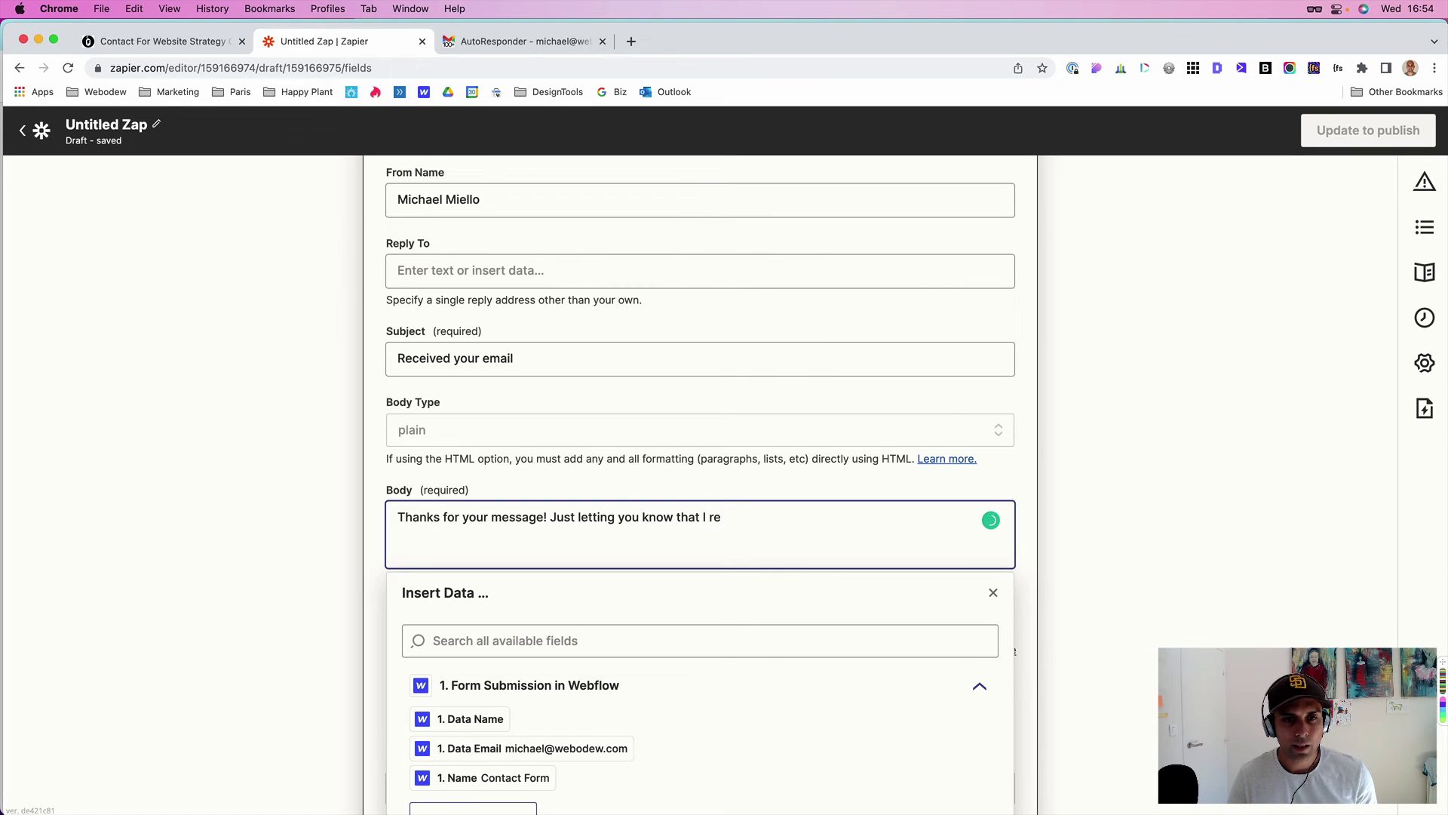
pyautogui.press('BackSpace')
pyautogui.write('ec')
pyautogui.press('BackSpace')
pyautogui.write('cieved ')
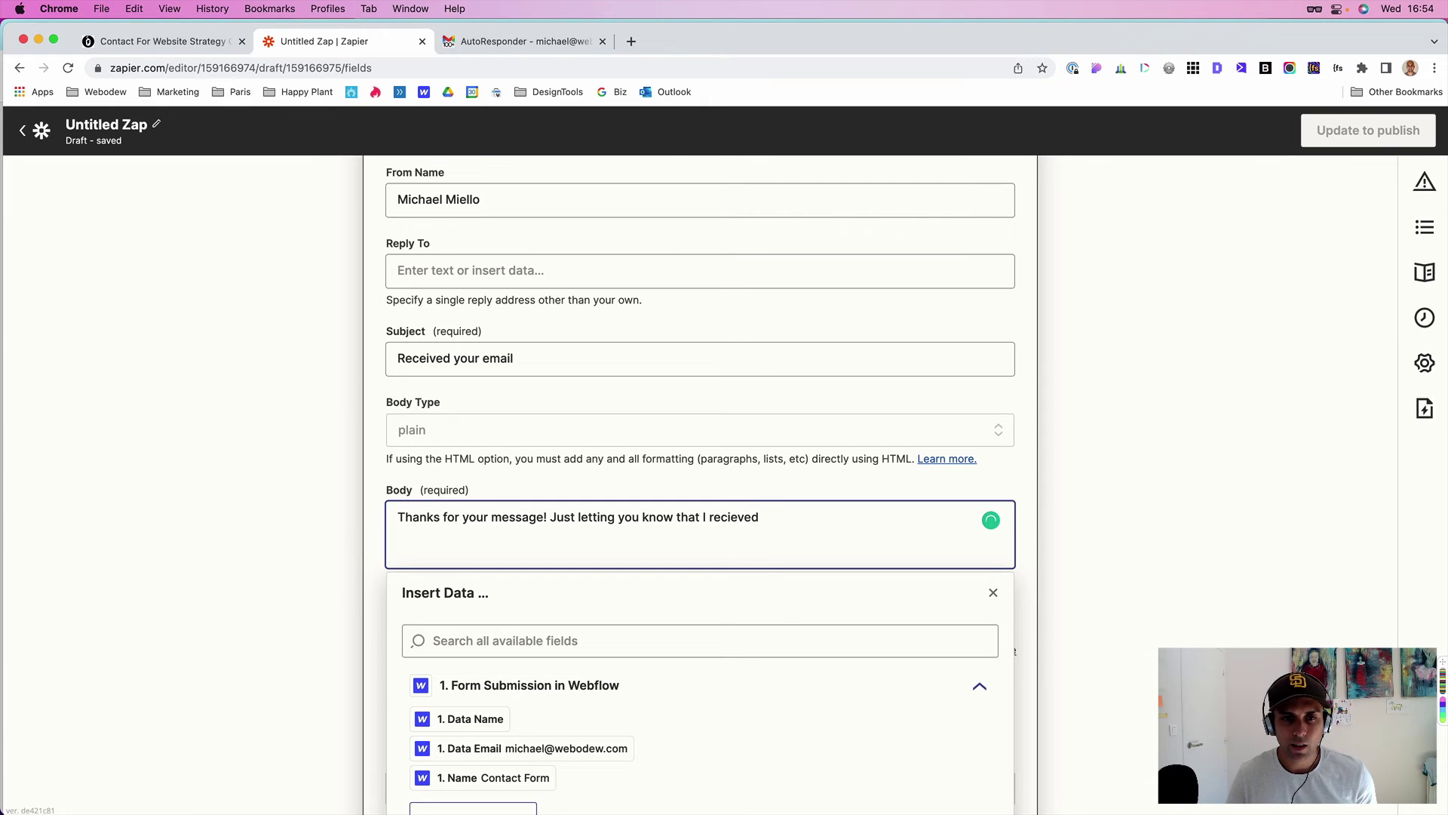
pyautogui.write('it and will')
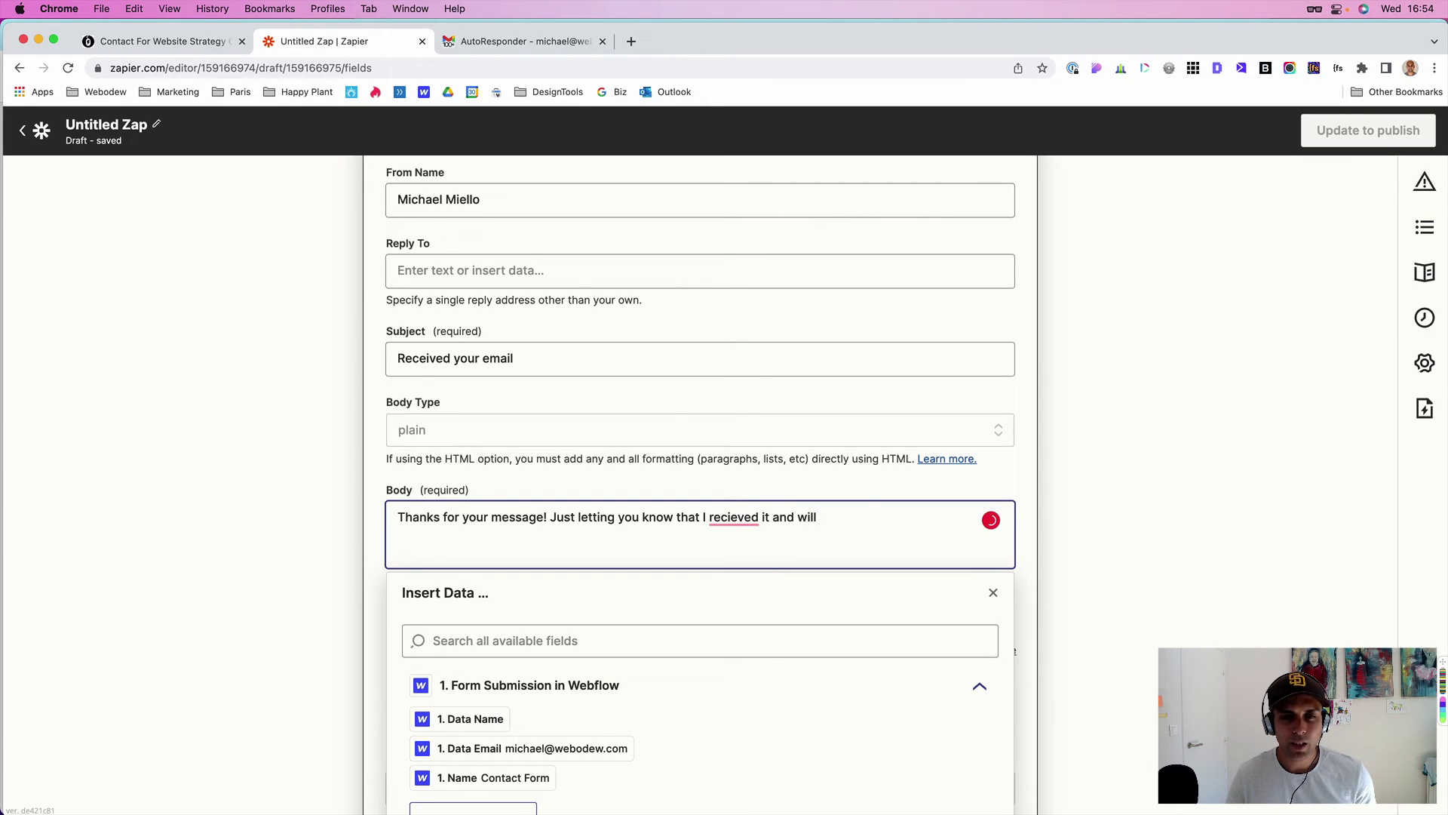
pyautogui.write(' come back to you ')
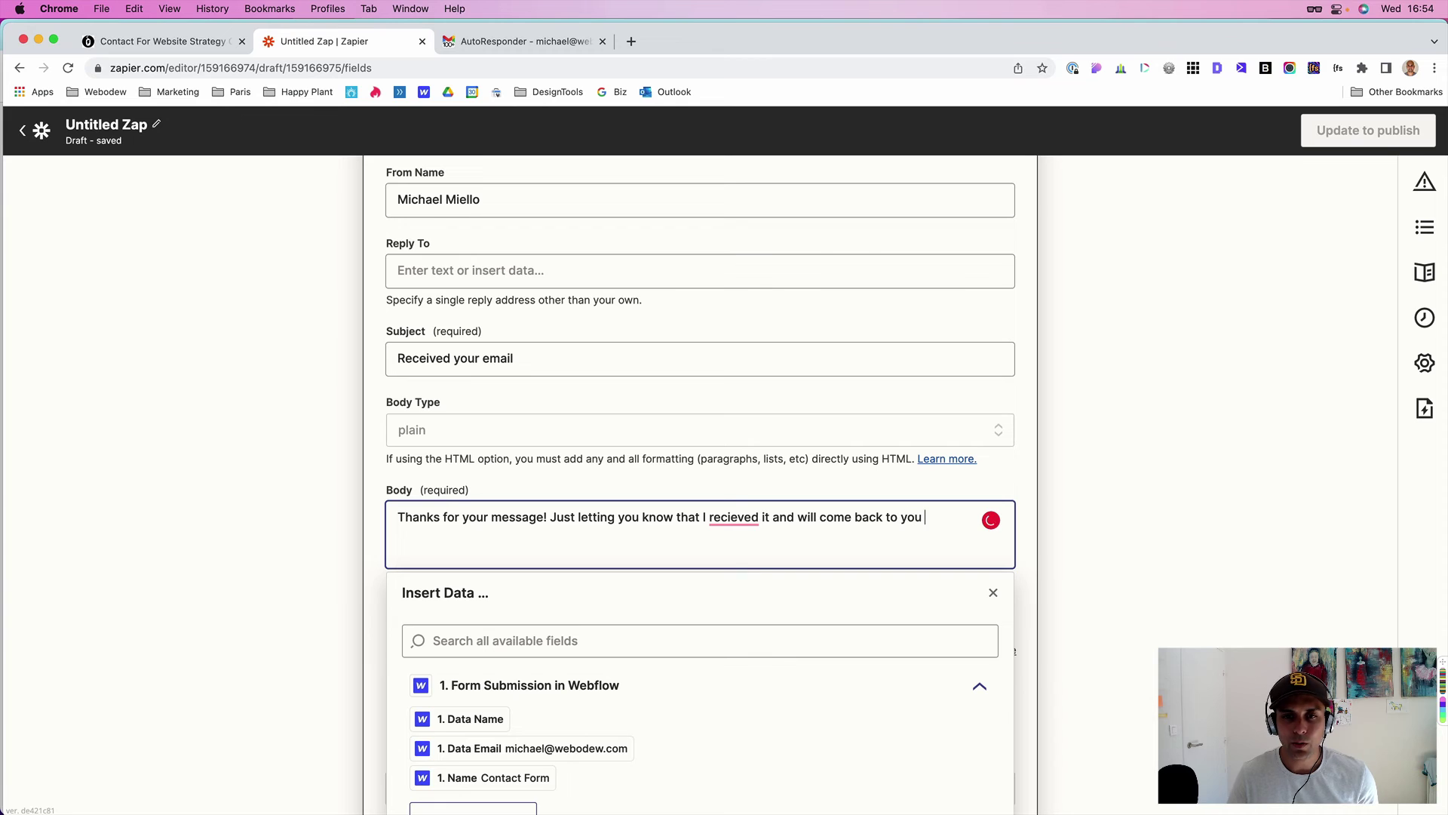
pyautogui.write('shortly. Thanks -Mike')
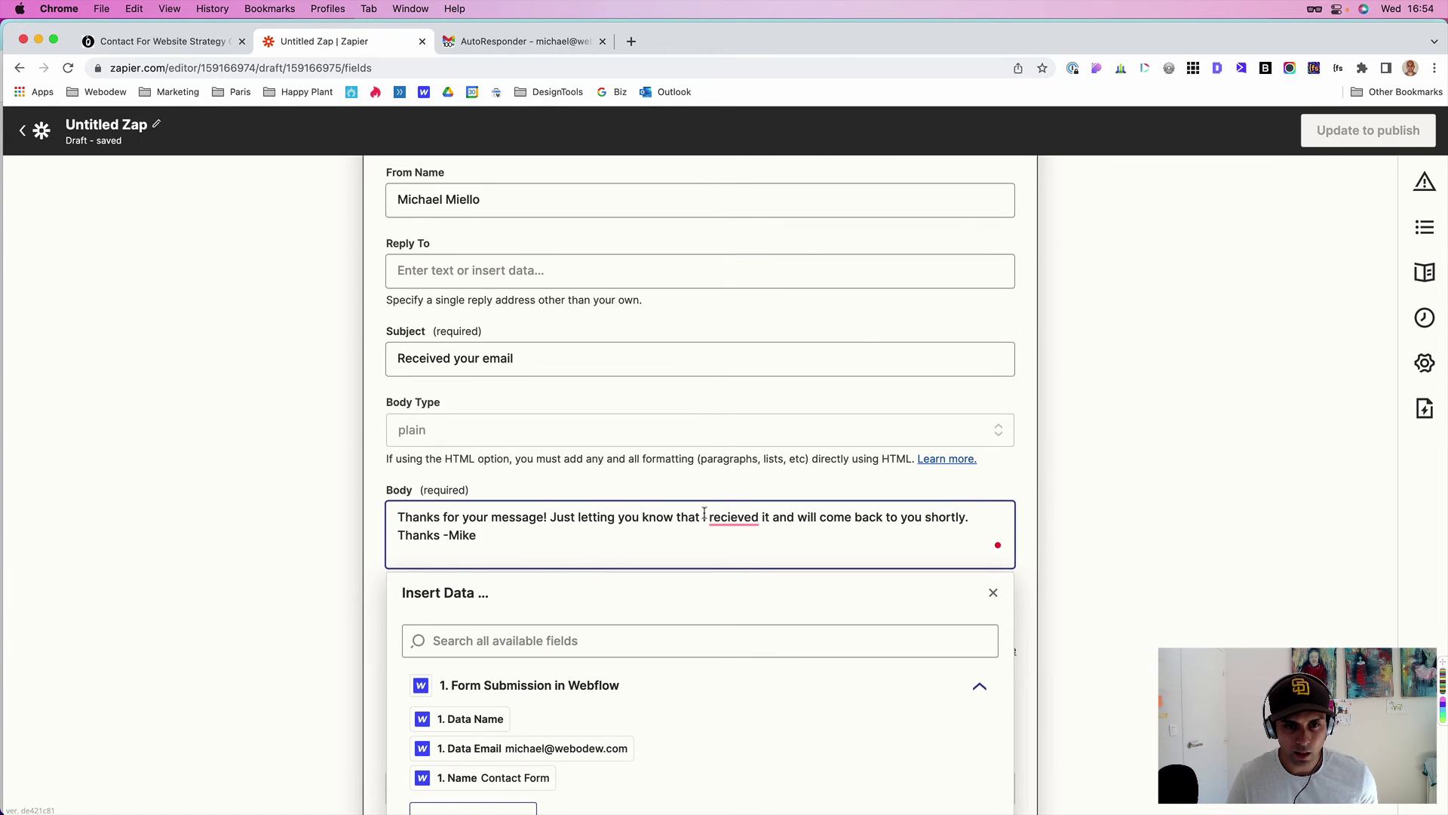
pyautogui.moveTo(727, 516)
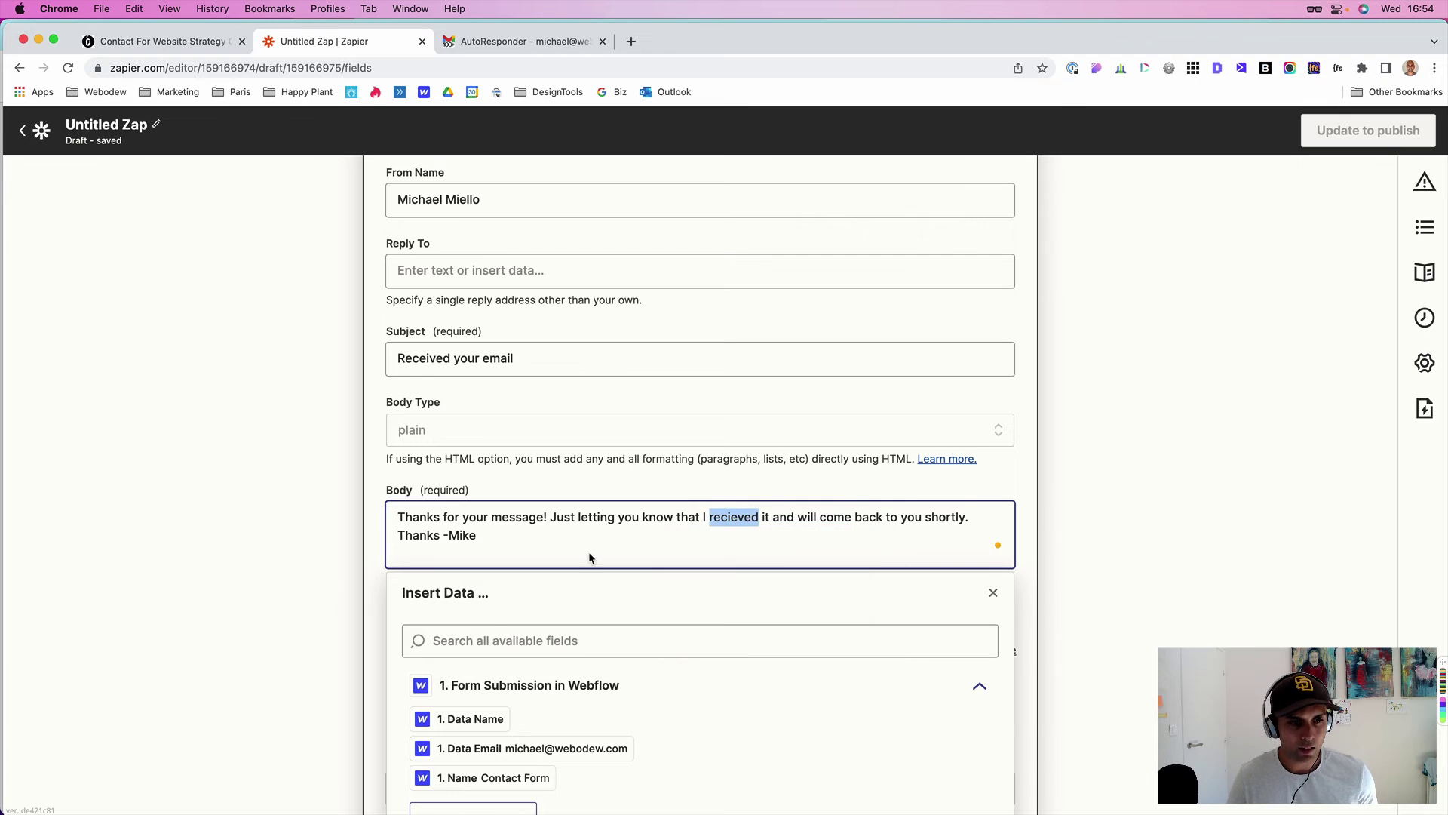
pyautogui.click(341, 531)
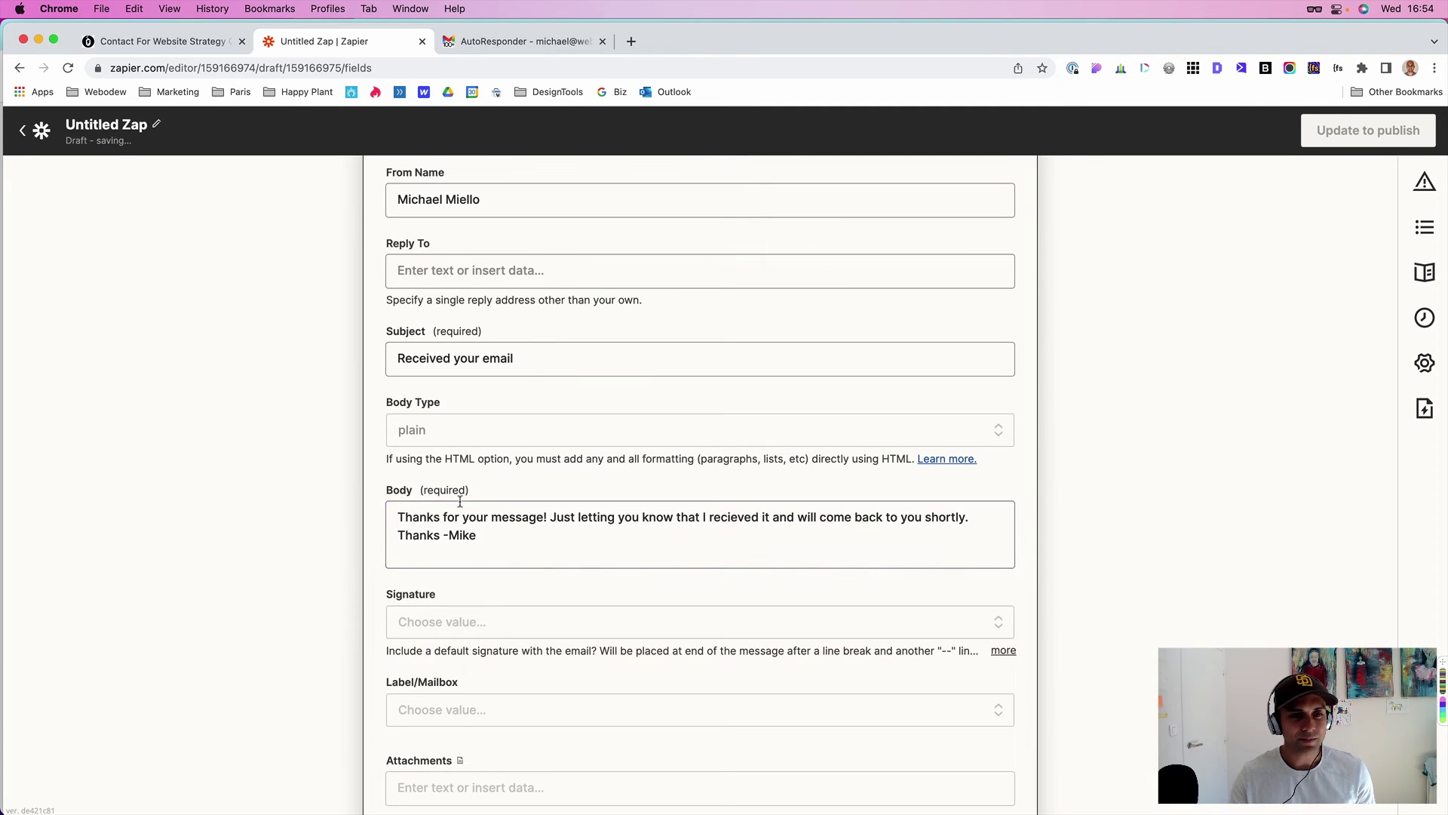
pyautogui.scroll(-5, 459, 499)
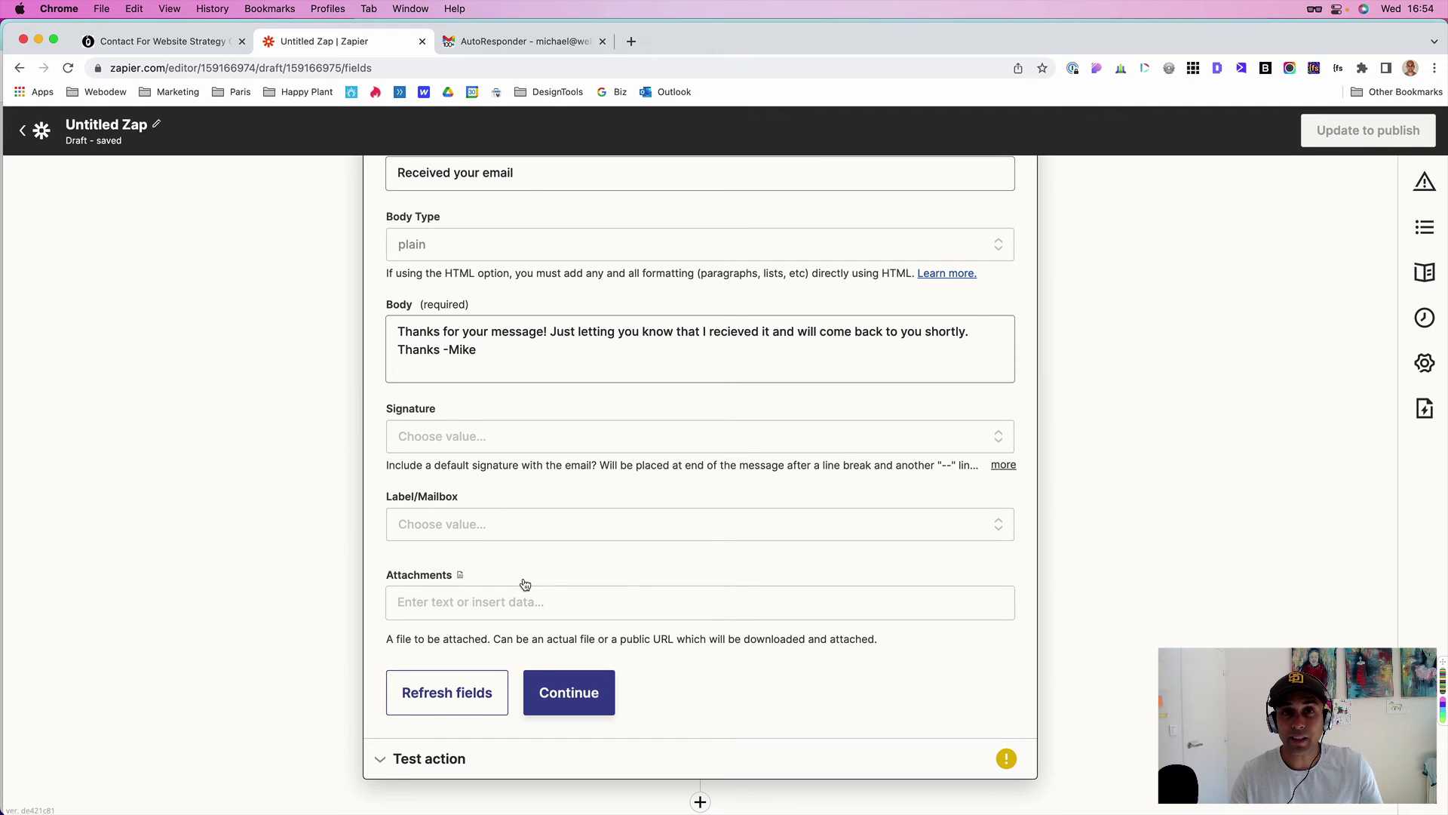
# - Send a test autoresponder email through the Gmail step, then switch to the Gmail tab
pyautogui.click(559, 701)
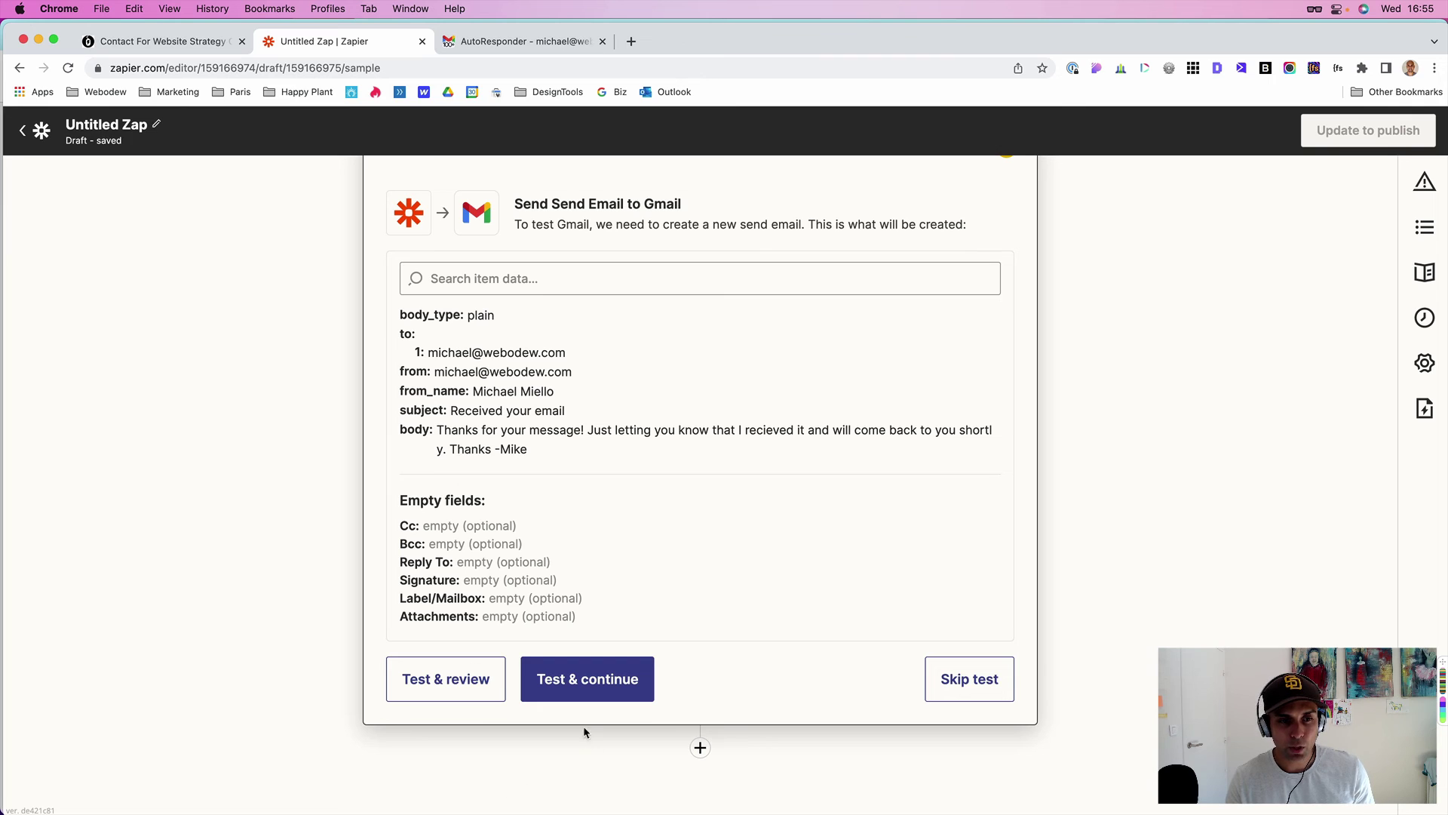
pyautogui.click(583, 684)
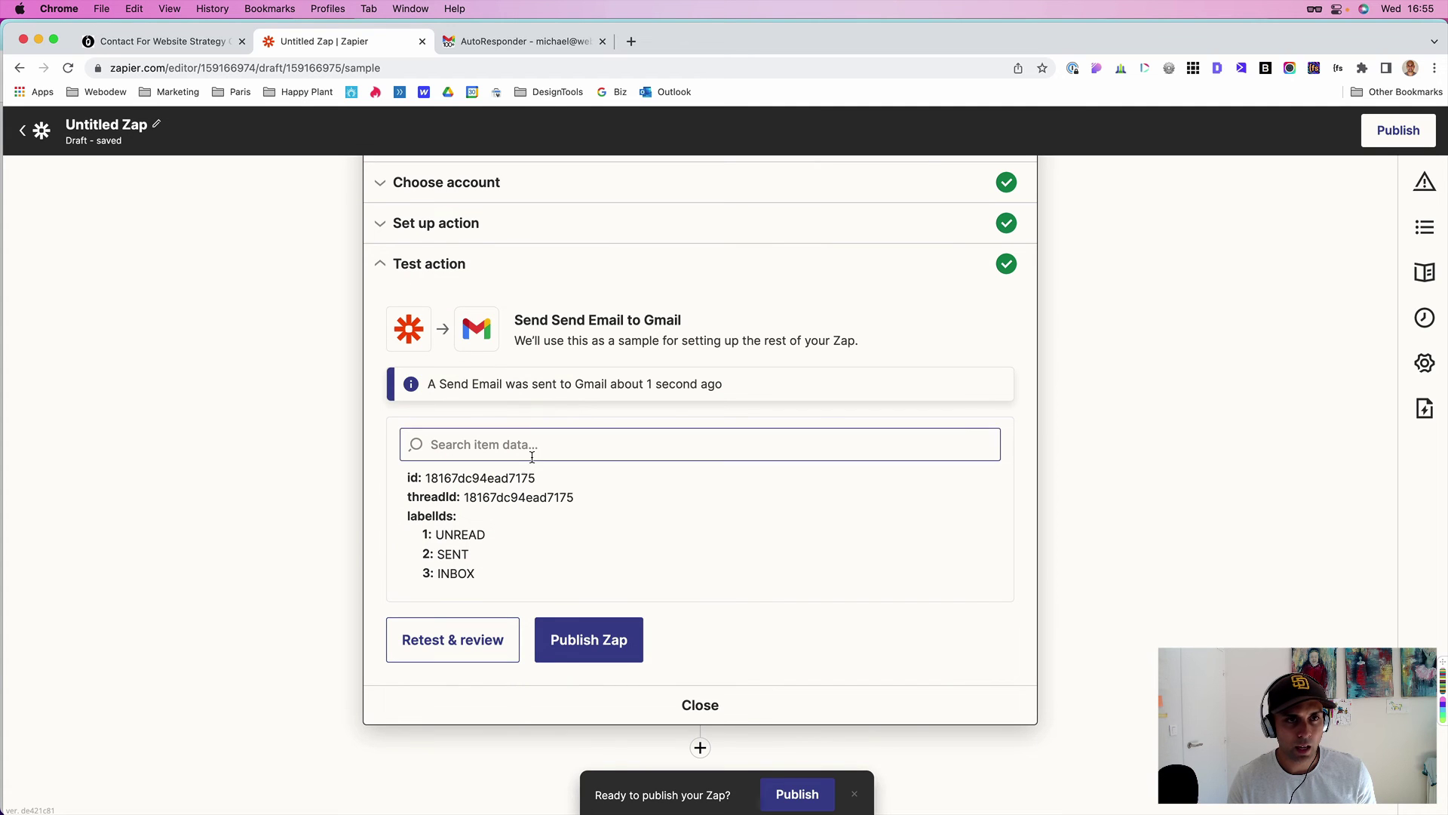
pyautogui.click(500, 45)
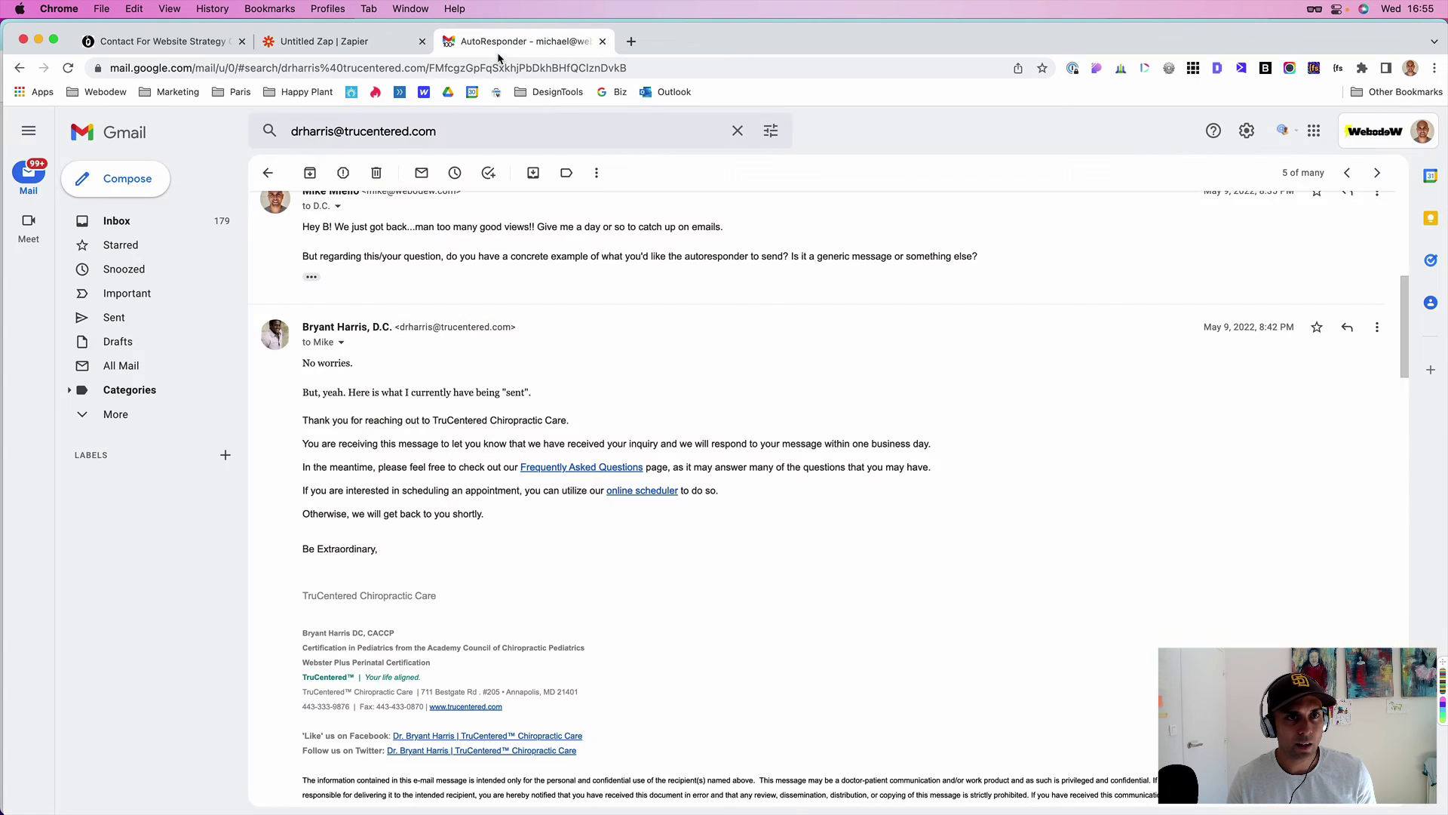
# - Open the 'Received your email' test reply in the Gmail inbox to check its text
pyautogui.click(118, 221)
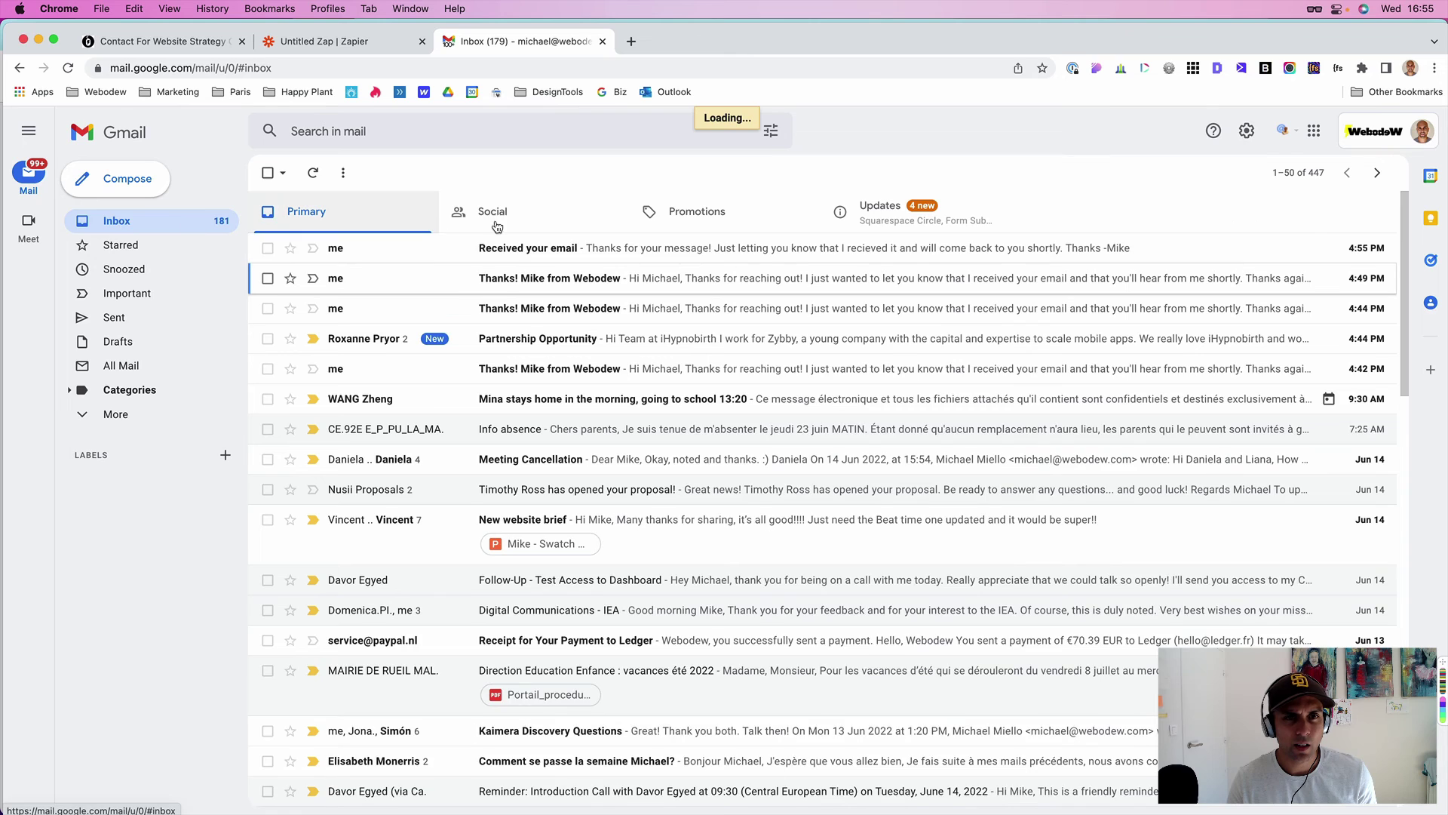
pyautogui.click(574, 253)
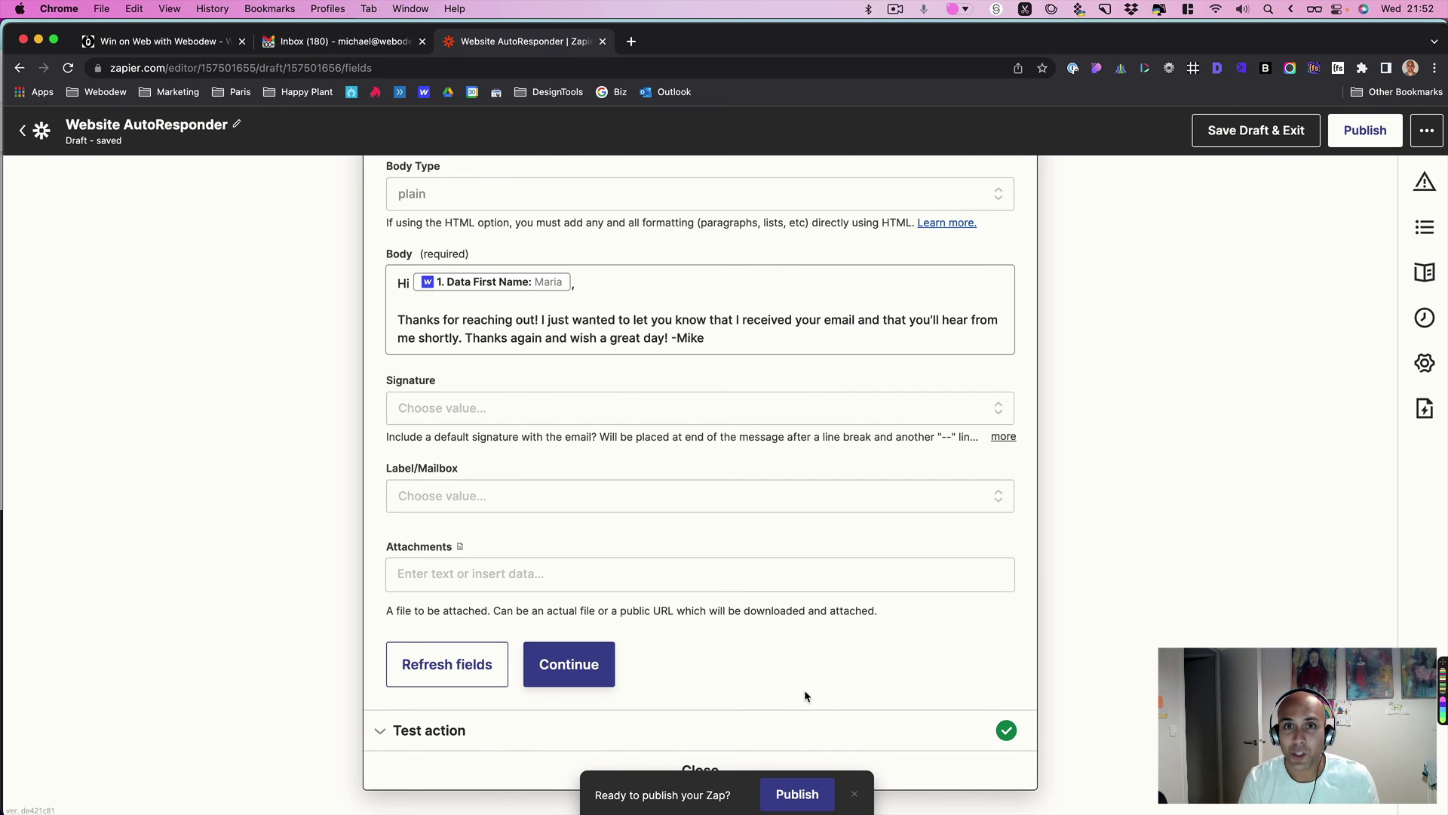
# - Publish the Website AutoResponder Zap, replacing the existing live version with the changes
pyautogui.click(797, 794)
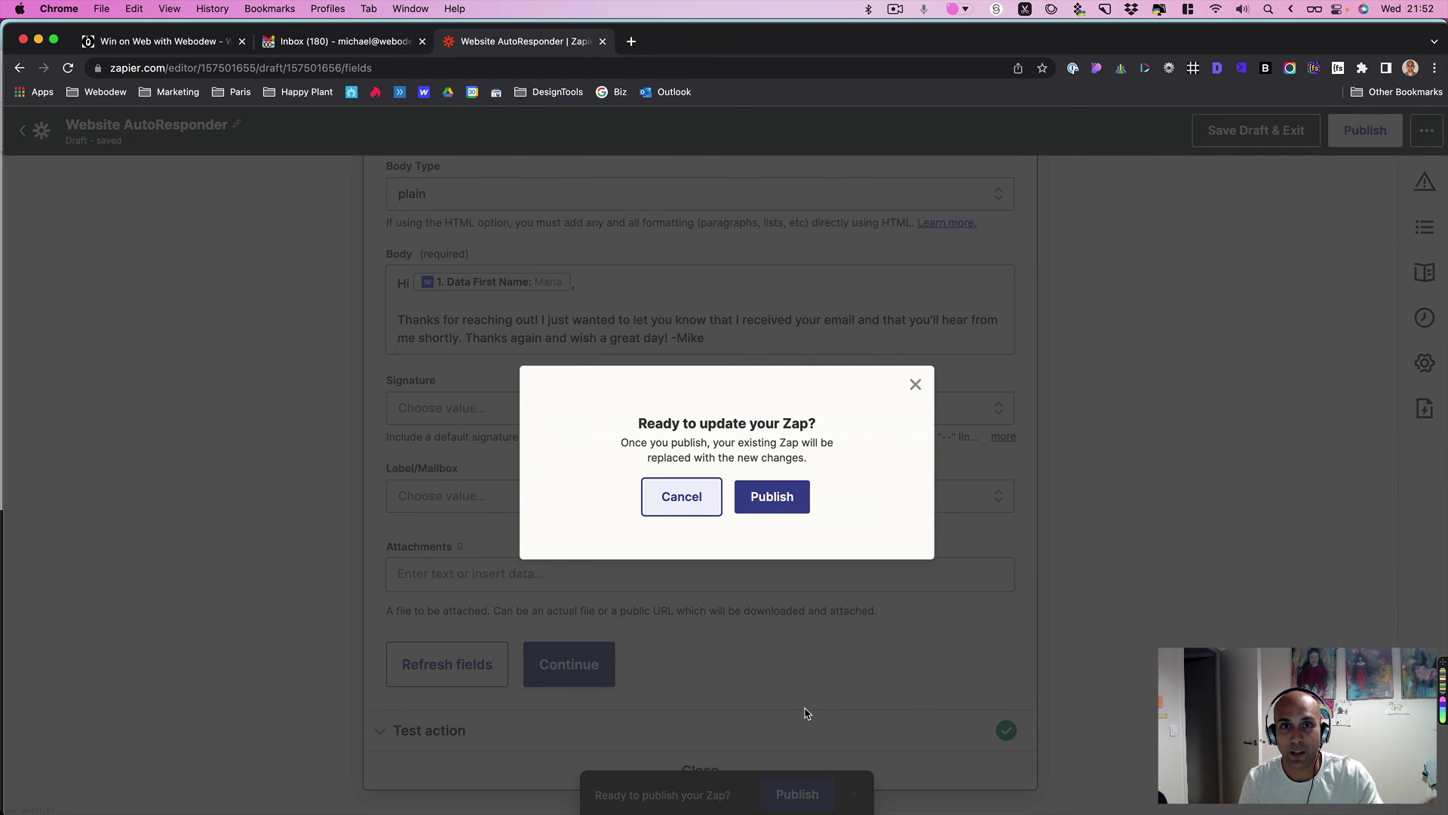
pyautogui.click(753, 498)
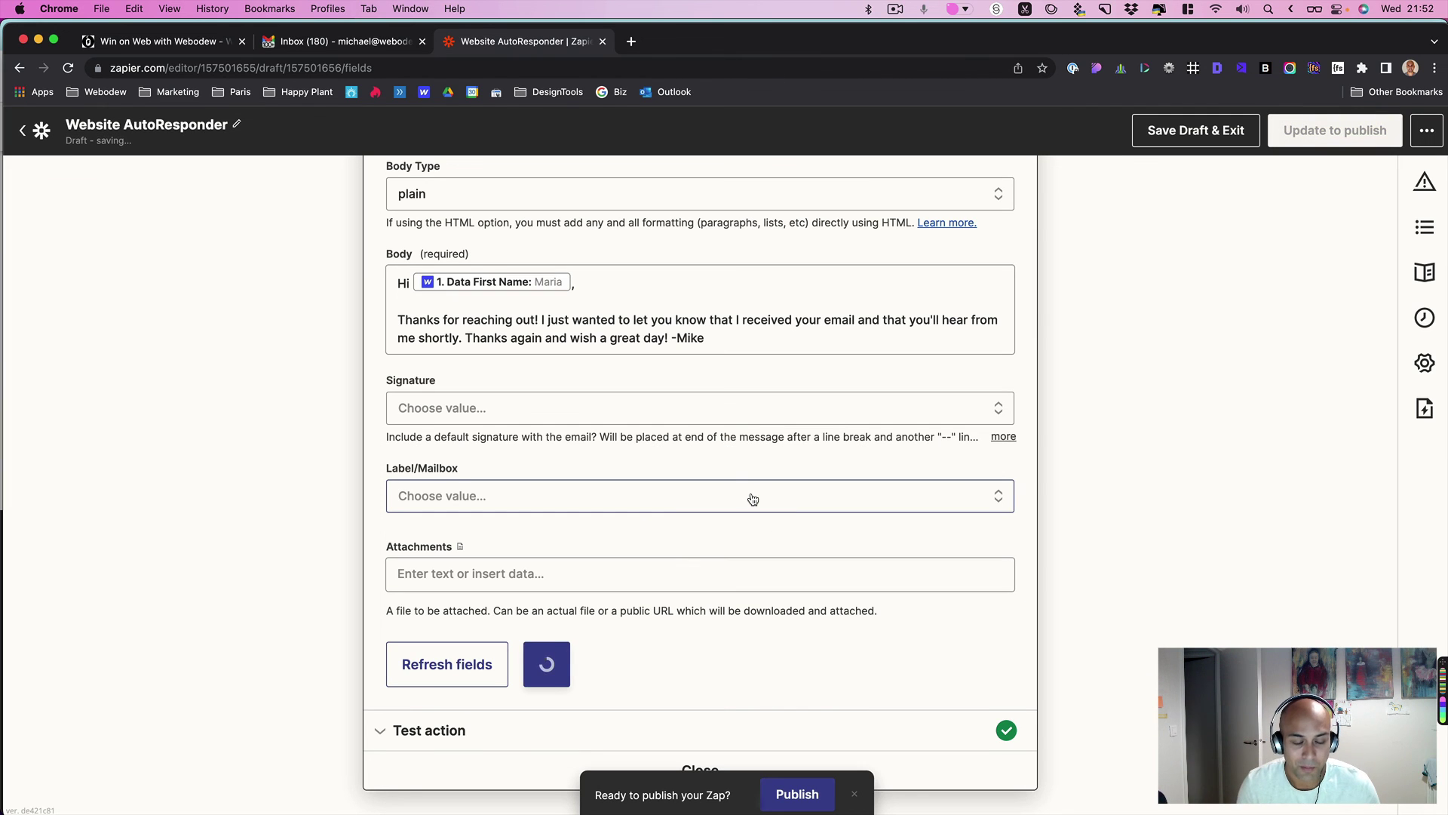